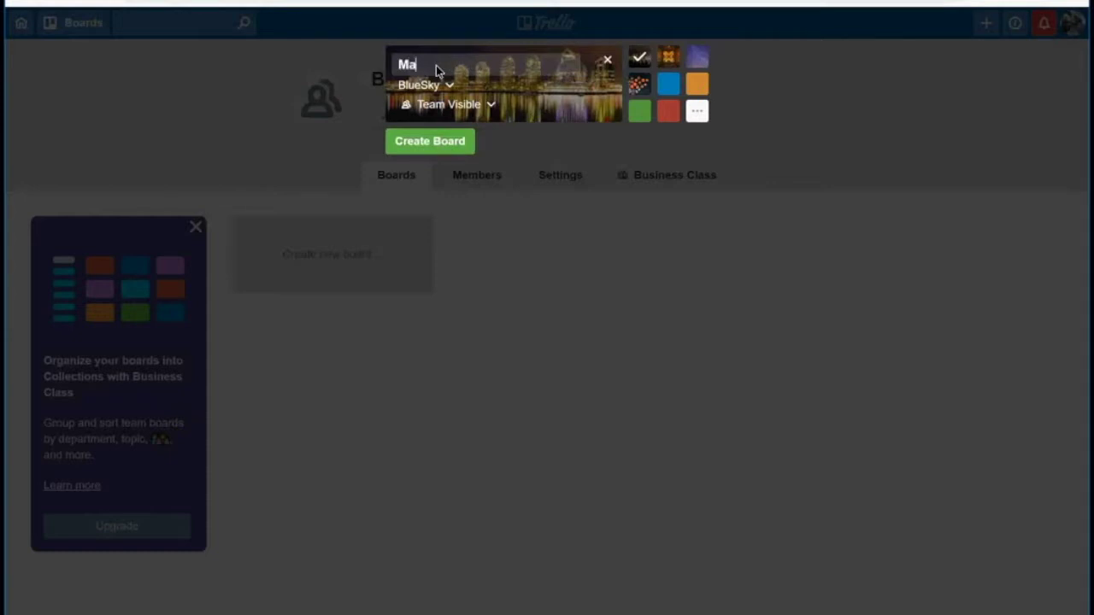
# Step: Title the new board "Blue Sky Manual Testing" and create it in the BlueSky team
pyautogui.write('Testing')
pyautogui.press('Home')
pyautogui.write('Blue Sky')
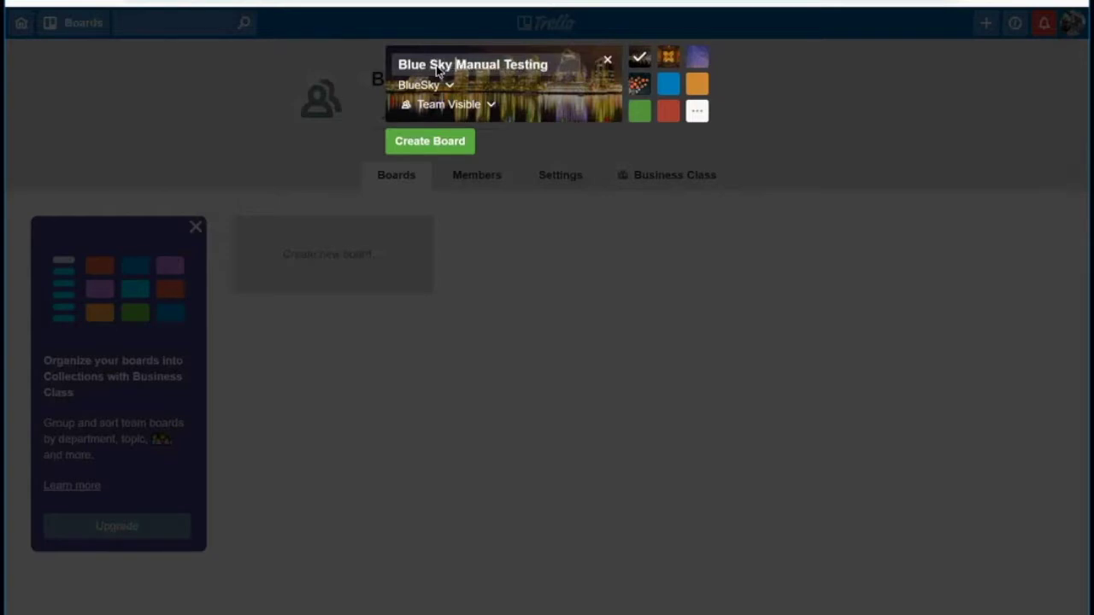
pyautogui.click(430, 141)
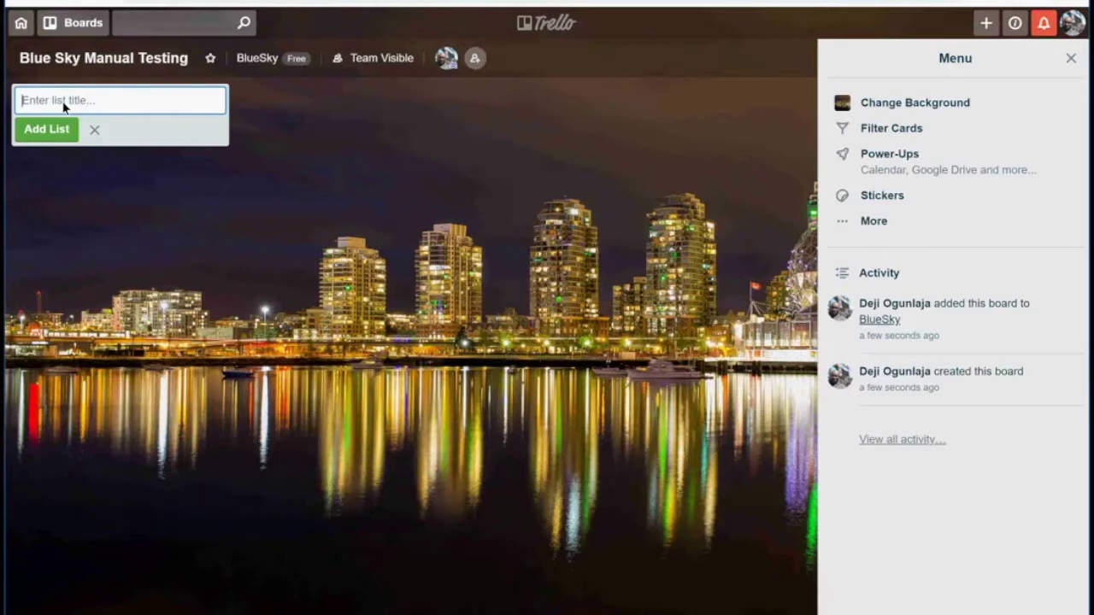
# Step: Add two lists to the board, titled "Backlog" and "In Analysis"
pyautogui.write('Bac')
pyautogui.write('klog')
pyautogui.press('Return')
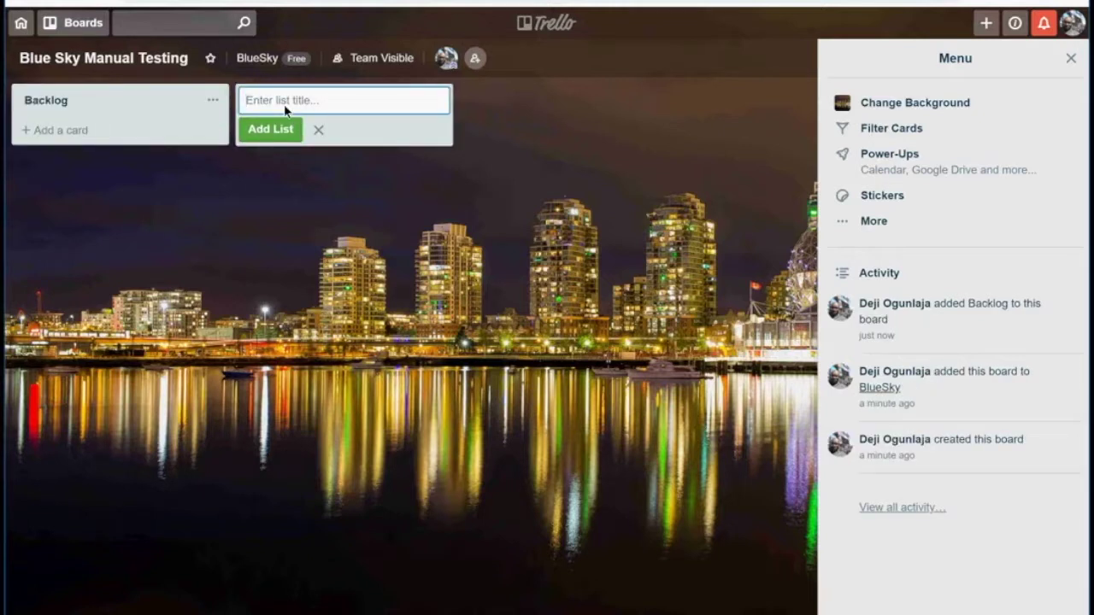
pyautogui.write('In Analysis')
pyautogui.click(273, 128)
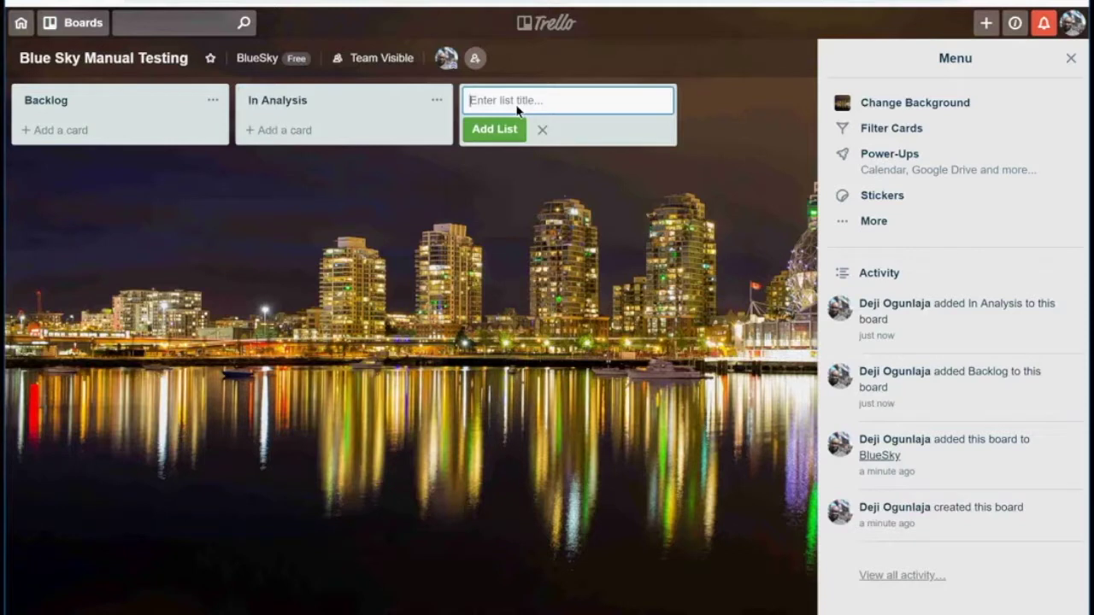
pyautogui.write('In Dev')
pyautogui.press('BackSpace')
pyautogui.press('BackSpace')
pyautogui.press('BackSpace')
pyautogui.press('BackSpace')
pyautogui.press('BackSpace')
pyautogui.press('BackSpace')
# Step: Add the lists "Ready for Dev" and "In Dev" after the In Analysis list
pyautogui.write('Ready ')
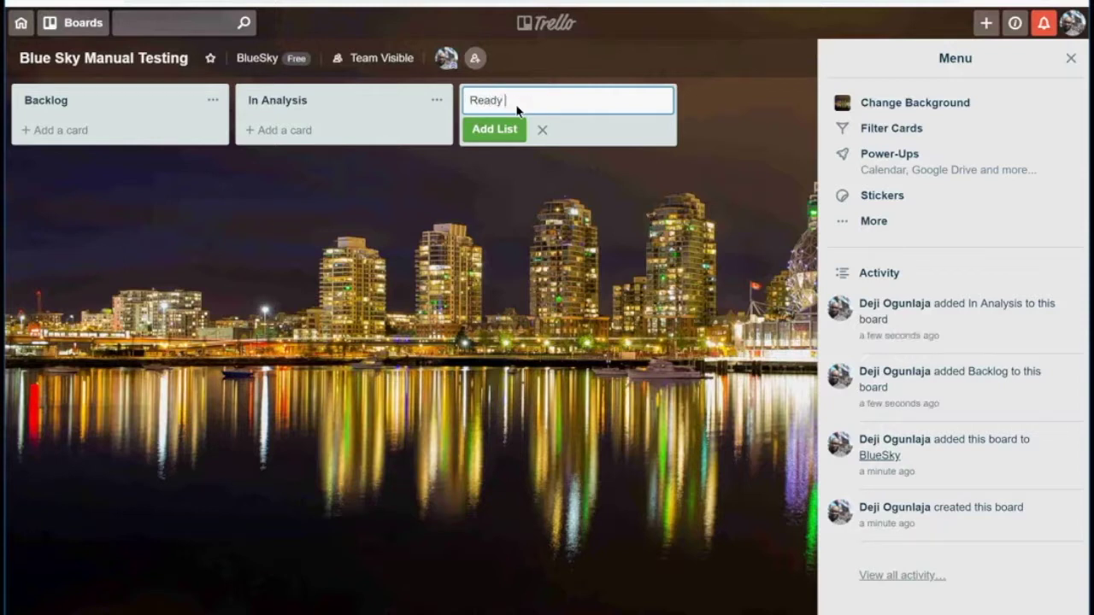
pyautogui.write('for Dev')
pyautogui.click(500, 128)
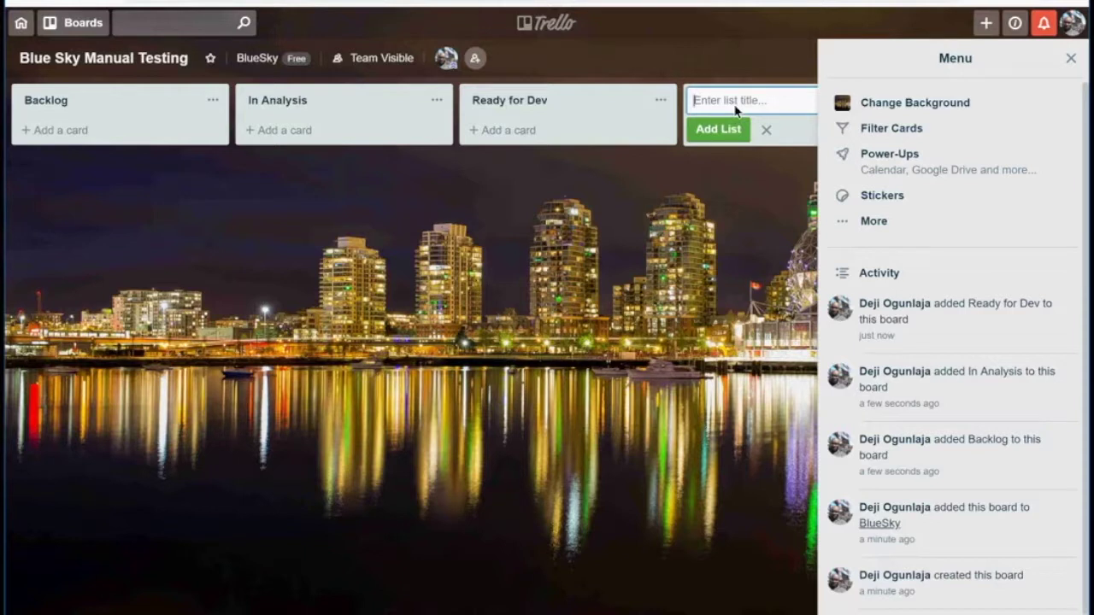
pyautogui.write('In Dev')
pyautogui.press('Return')
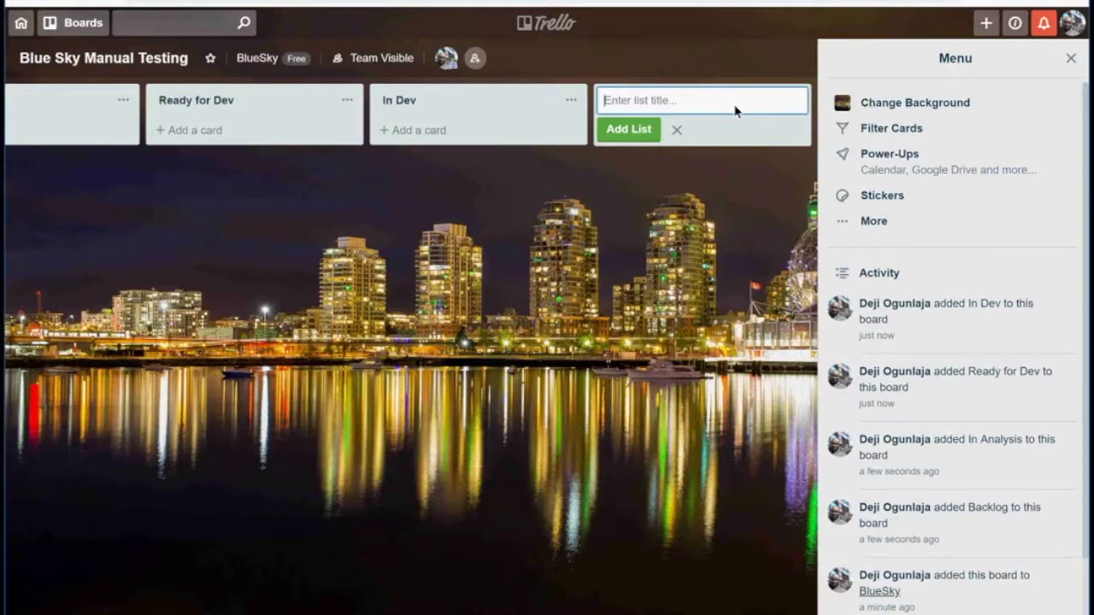
# Step: Add the lists "Dev Done / Ready QA" and "In QA" after the In Dev list
pyautogui.write('Dev Done / Re')
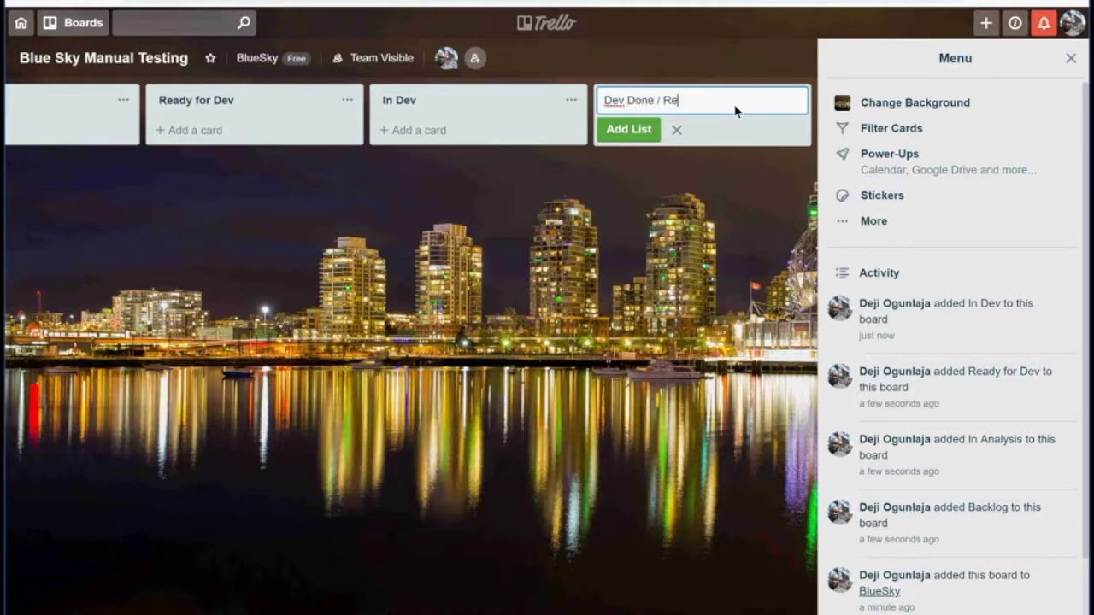
pyautogui.write('ady QA')
pyautogui.press('Return')
pyautogui.write('In QA')
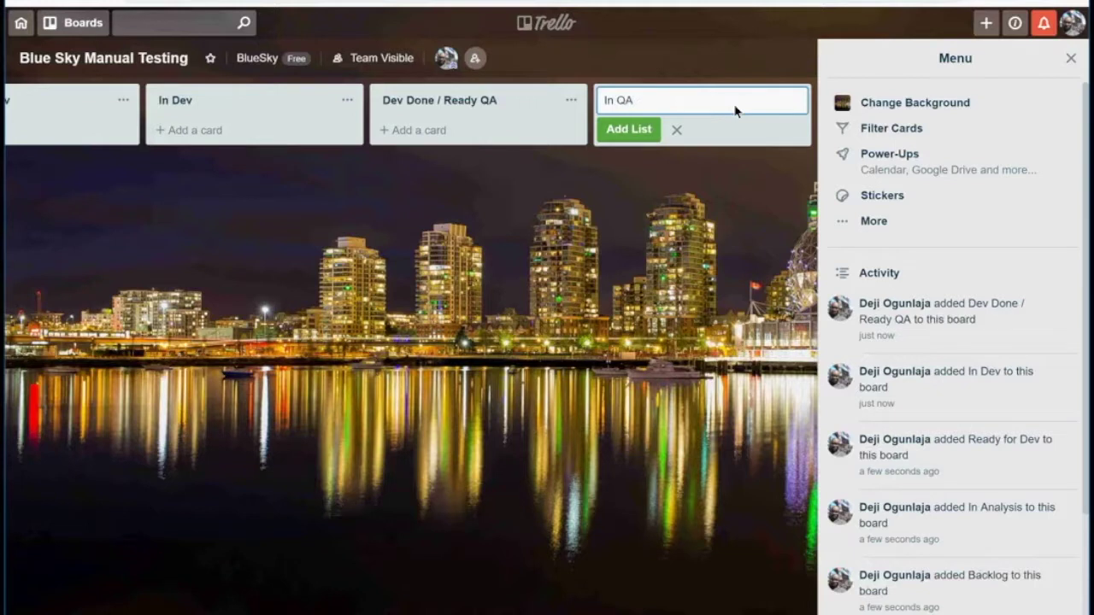
pyautogui.press('Return')
# Step: Add the lists "QA Done" and "DONE / CLOSe" after the In QA list
pyautogui.write('QA Done')
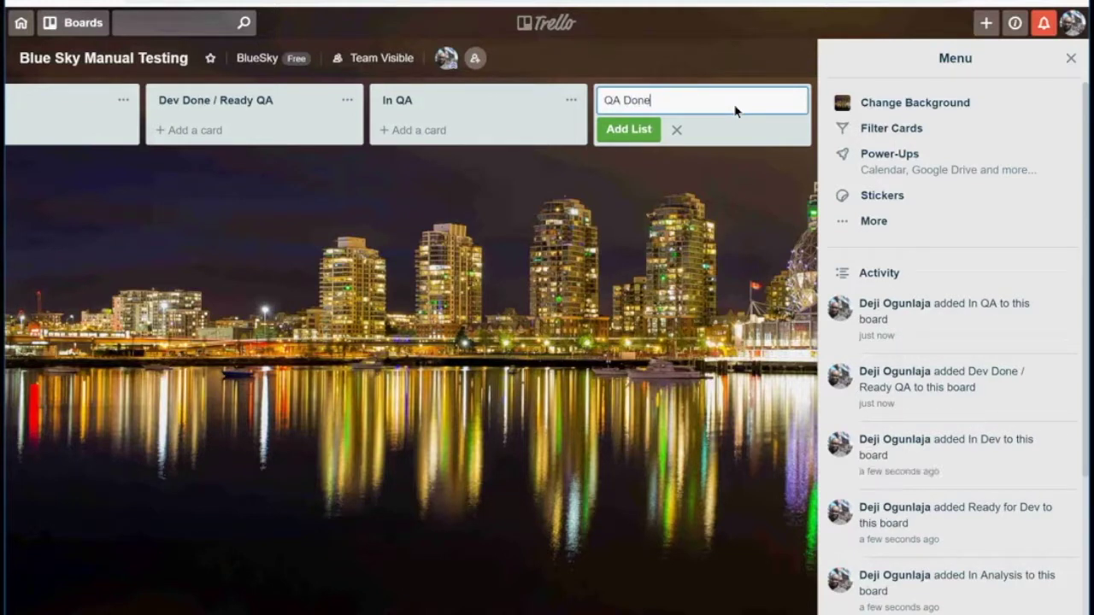
pyautogui.press('Return')
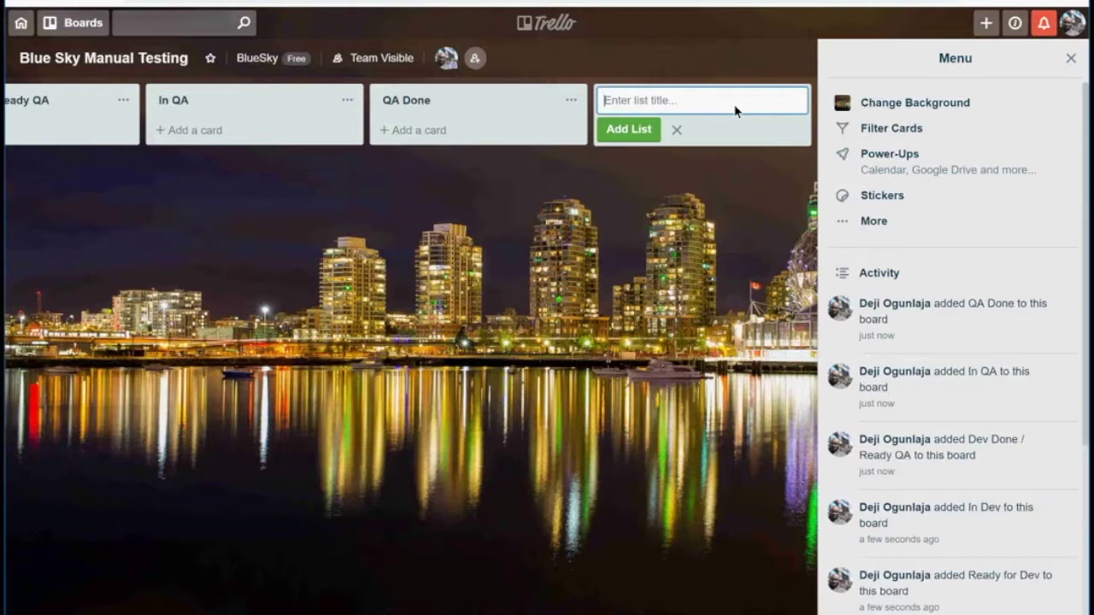
pyautogui.write('DONE / CLOSE')
pyautogui.press('BackSpace')
pyautogui.press('BackSpace')
pyautogui.write('Se')
pyautogui.press('Return')
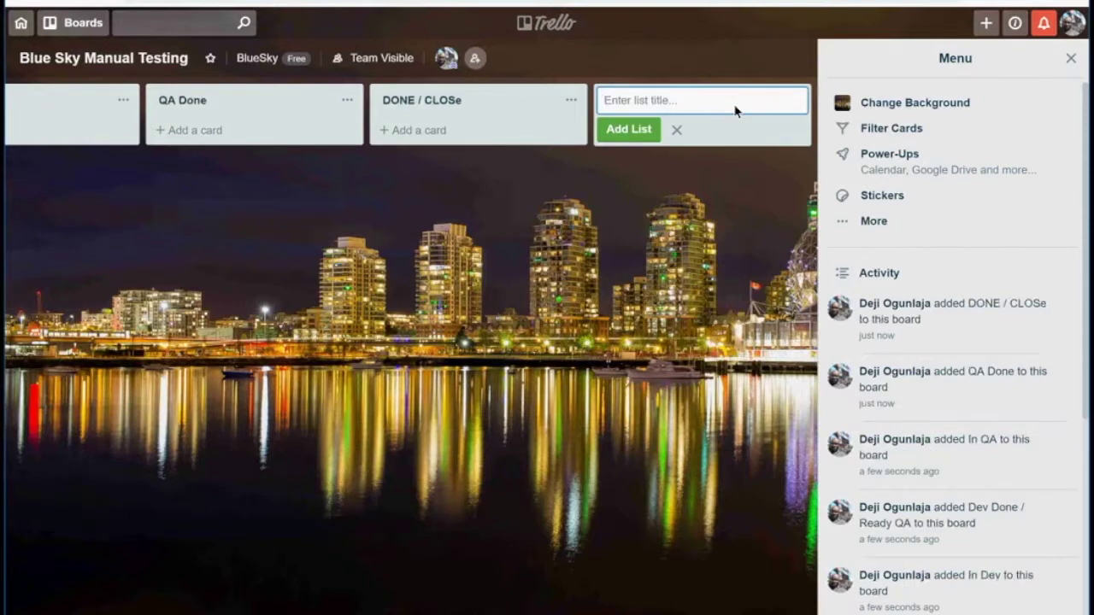
# Step: Correct the title of the last list to "DONE / CLOSED"
pyautogui.click(464, 100)
pyautogui.doubleClick(464, 100)
pyautogui.click(464, 100)
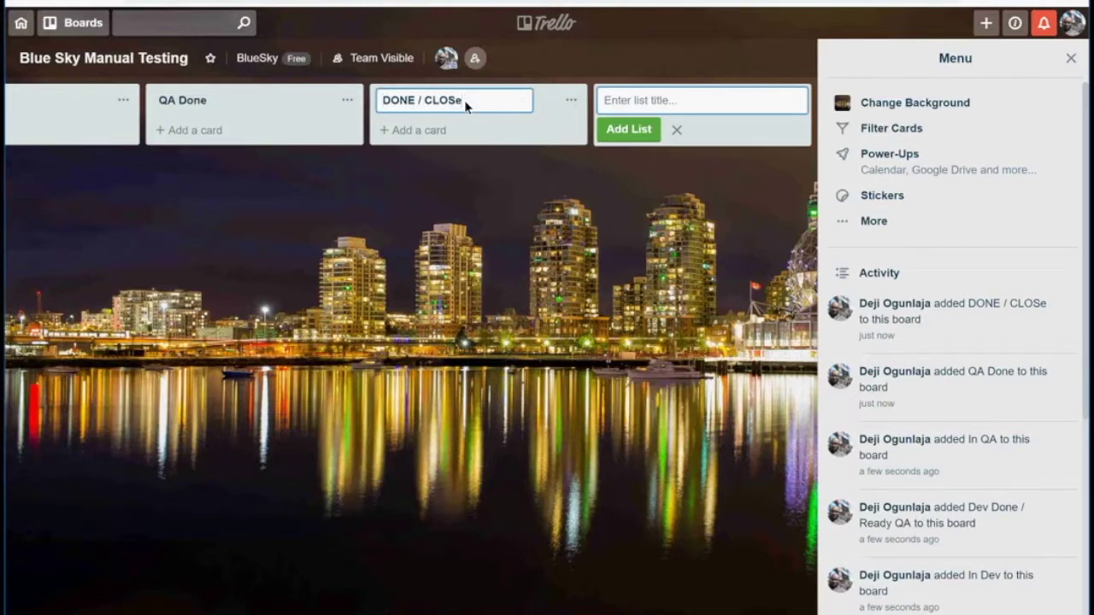
pyautogui.write('ED')
pyautogui.press('Return')
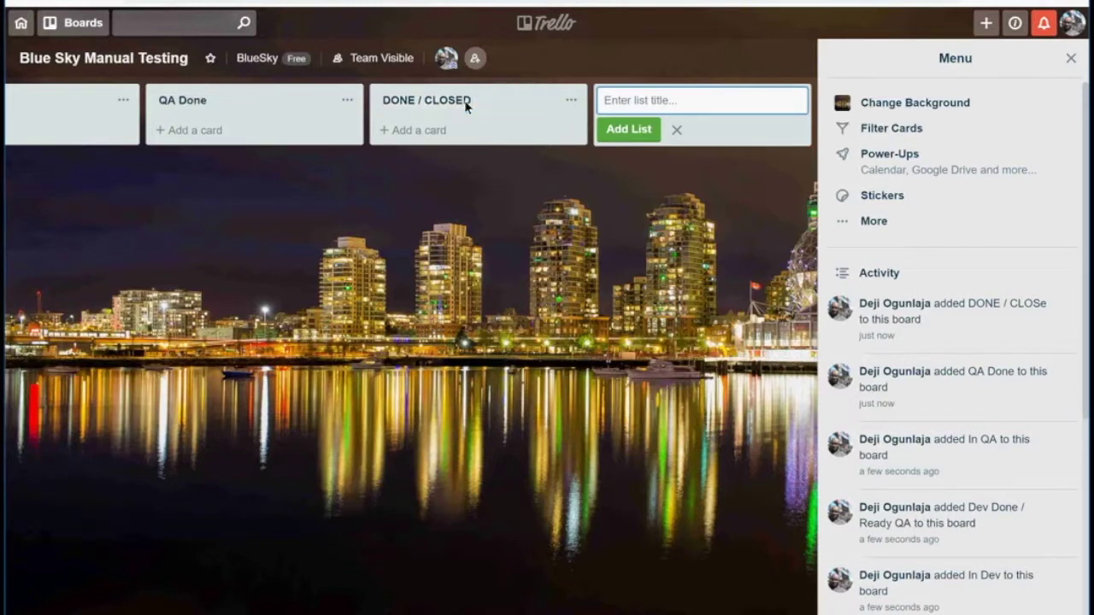
# Step: Start a new card in the Backlog list and open the giftrete.com website in a new browser tab
pyautogui.hscroll(-10, 225, 164)
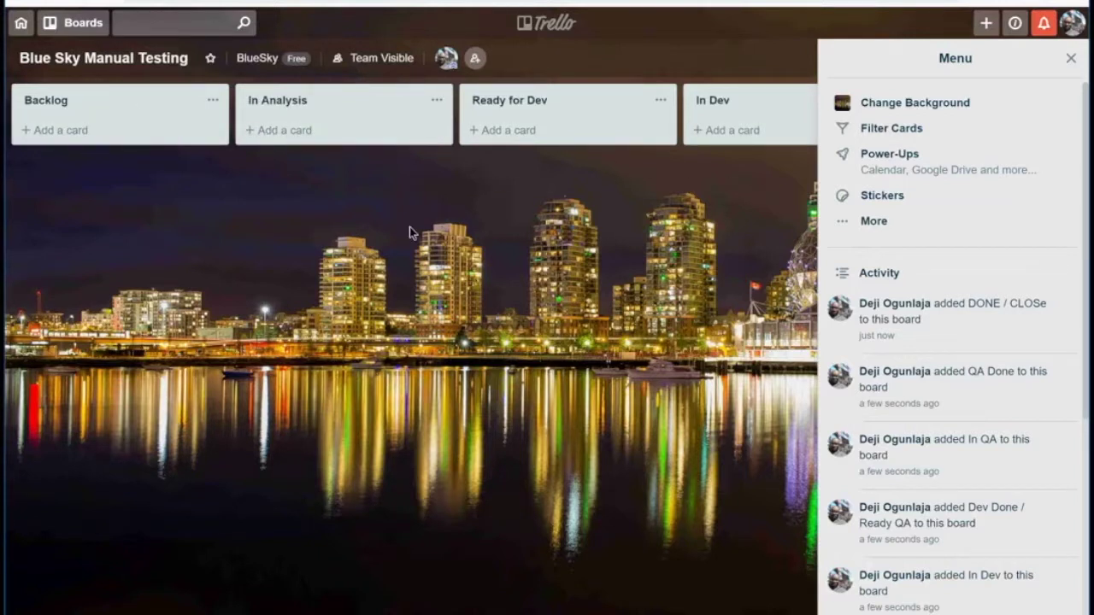
pyautogui.click(49, 130)
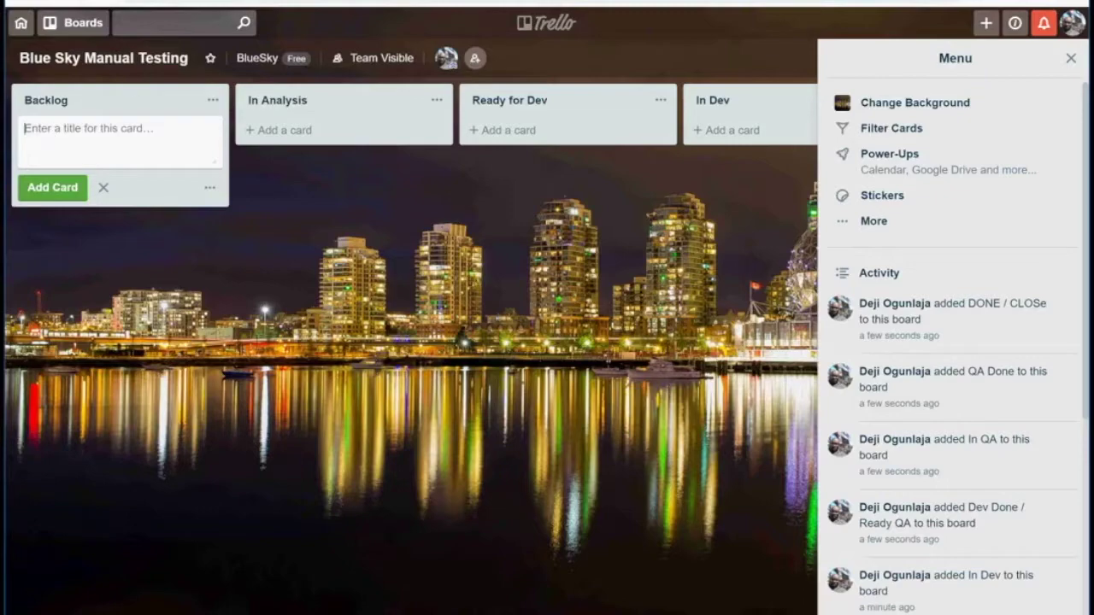
pyautogui.hotkey('ctrl', 't')
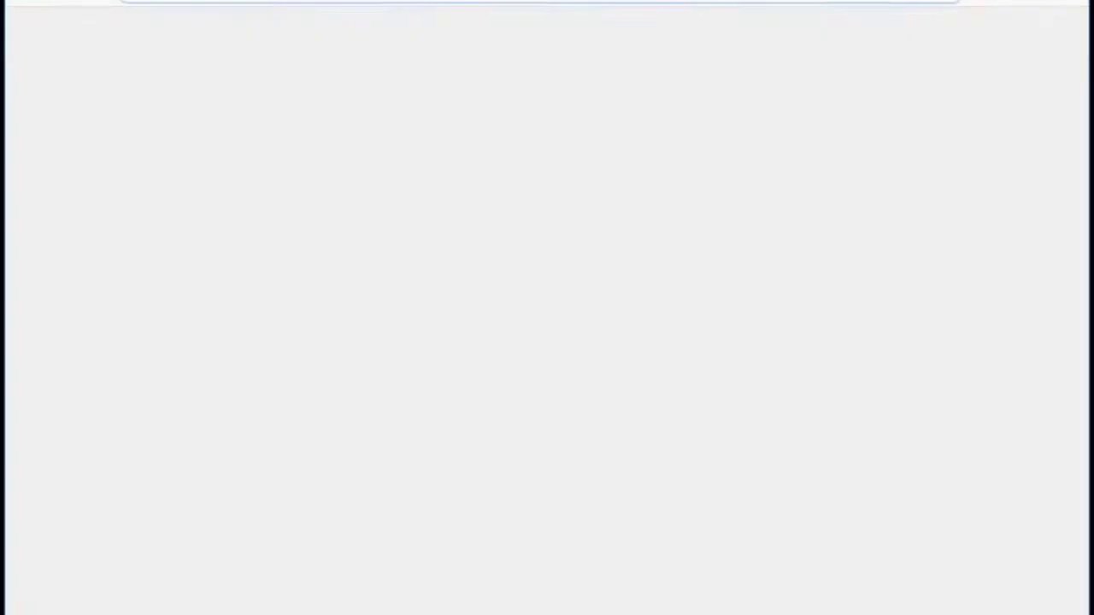
pyautogui.write('giftrete')
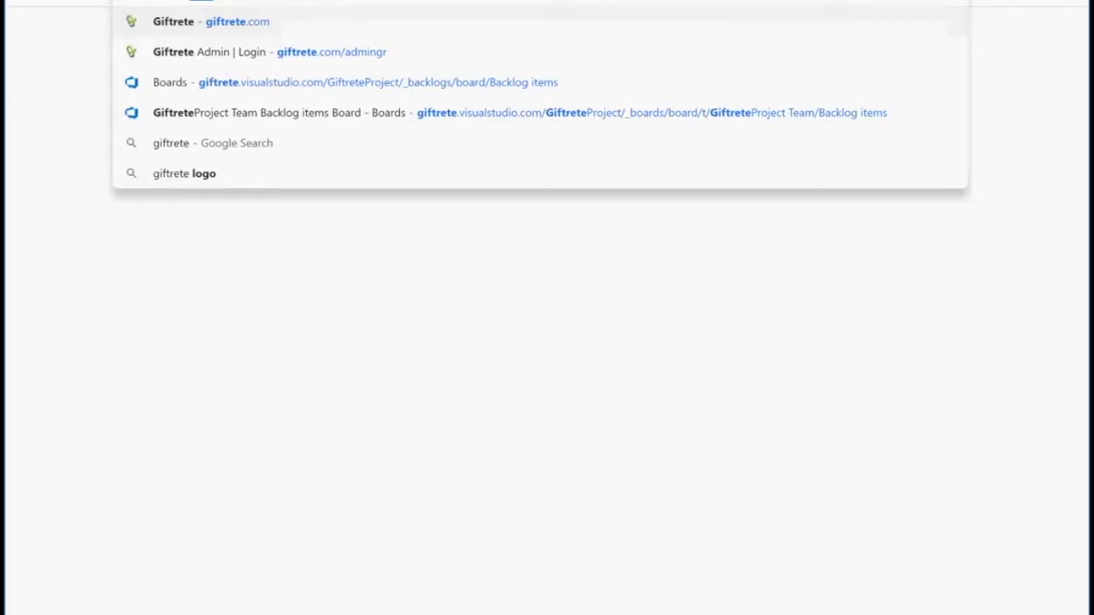
pyautogui.press('Return')
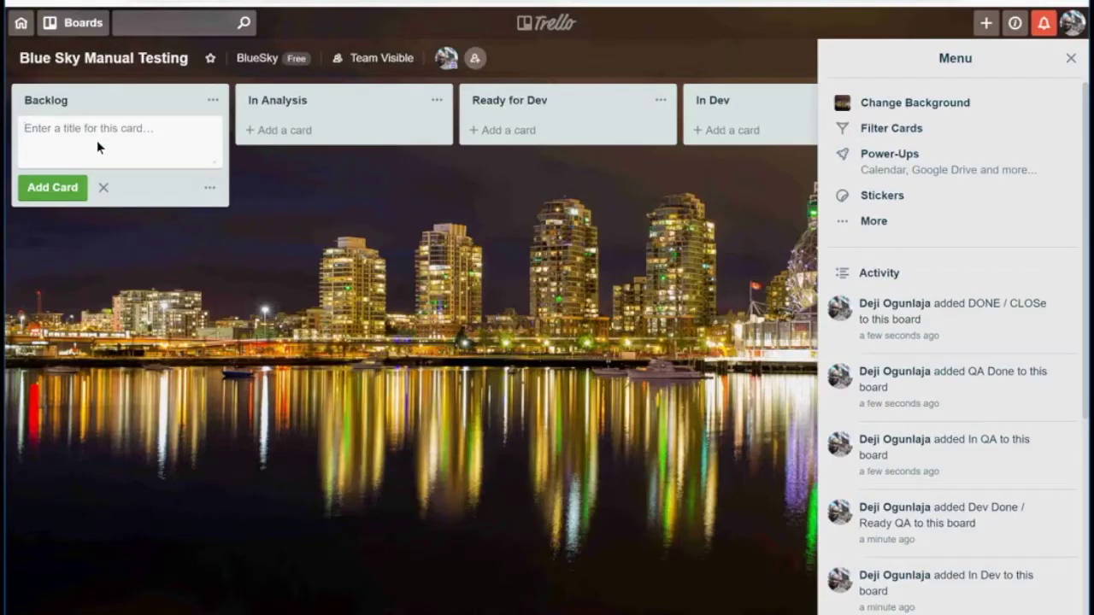
# Step: Add the cards "Homepage" and "Login" to the Backlog list
pyautogui.write('Homepage')
pyautogui.press('Return')
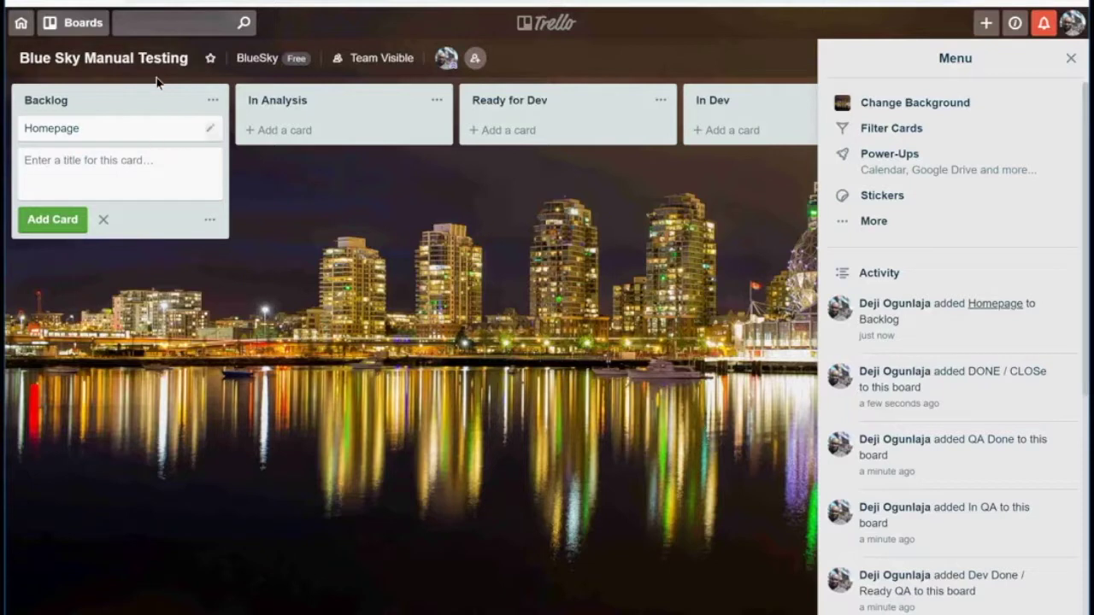
pyautogui.write('Login')
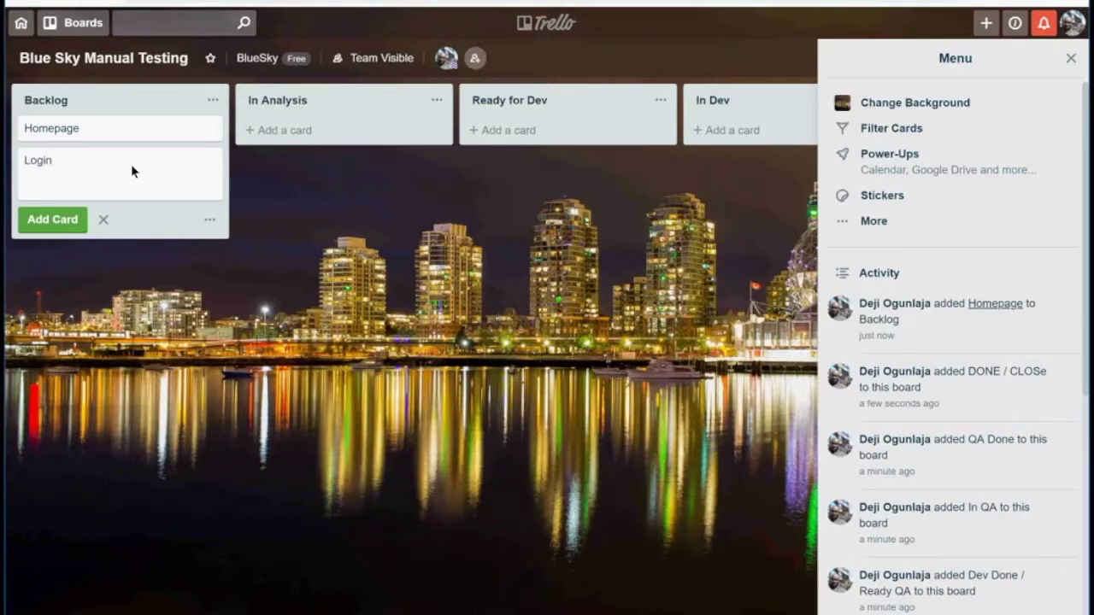
pyautogui.press('Return')
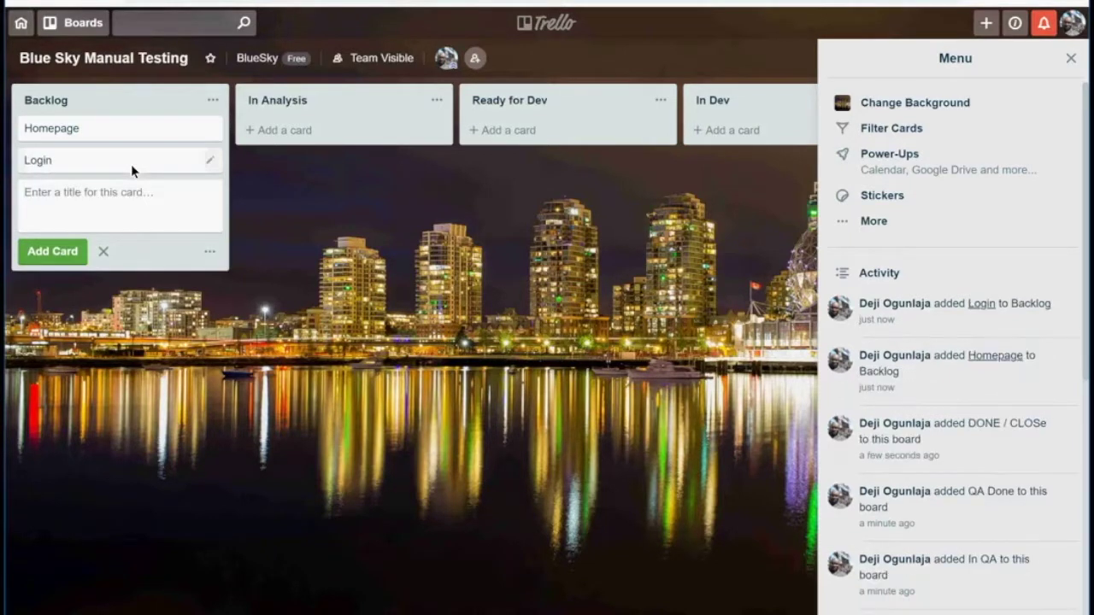
# Step: Add the cards "Registration" and "Wishlist" to the Backlog list
pyautogui.write('Registration')
pyautogui.press('Return')
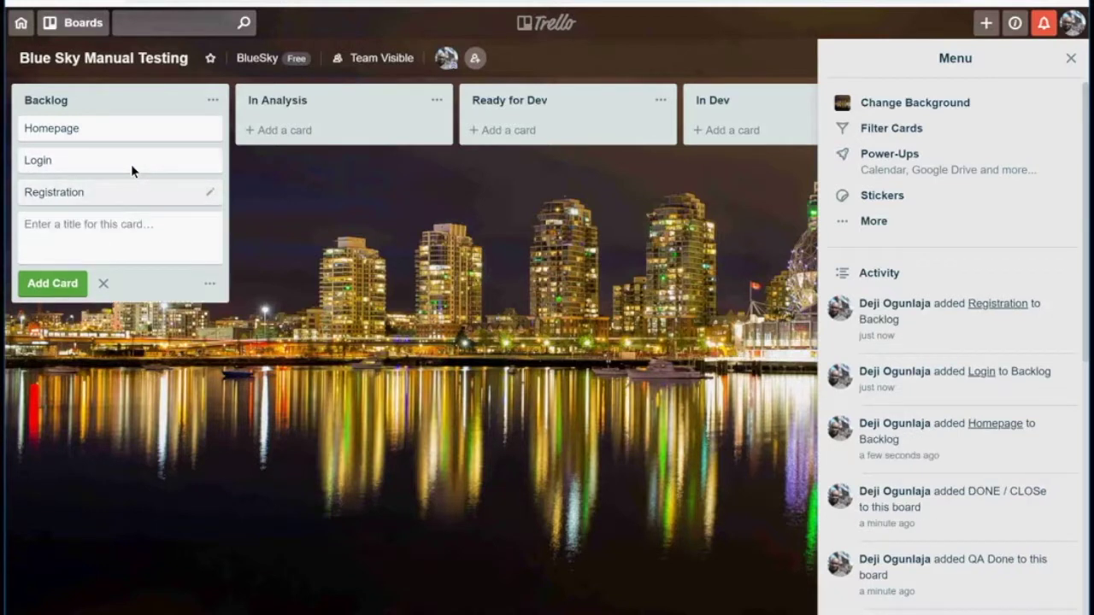
pyautogui.write('Wishlist')
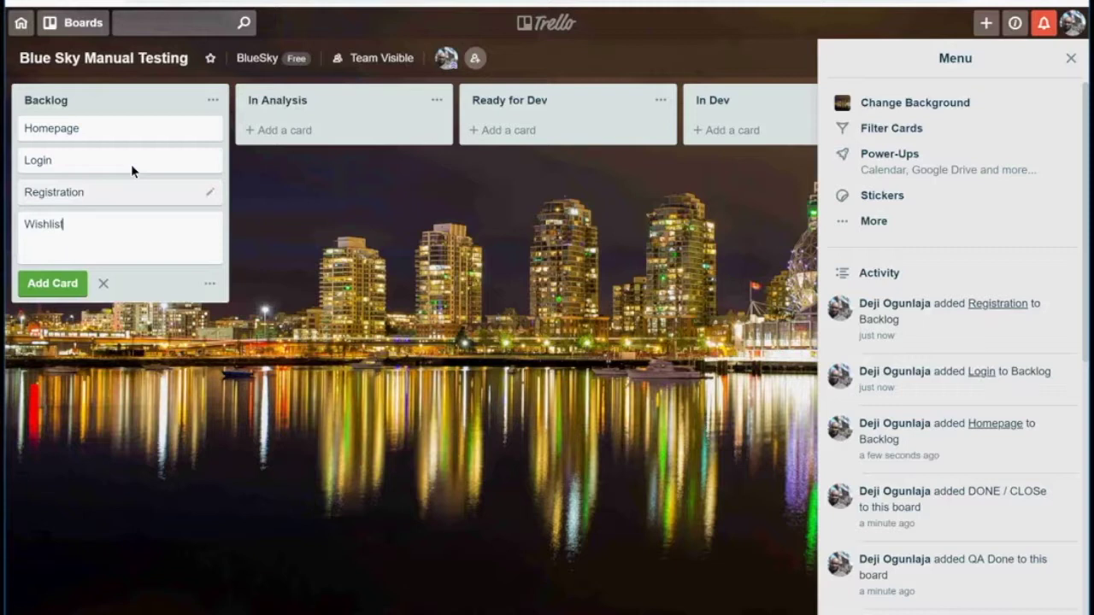
pyautogui.press('Return')
# Step: Add the cards "Community" and "Closing account" to the Backlog list
pyautogui.write('Community')
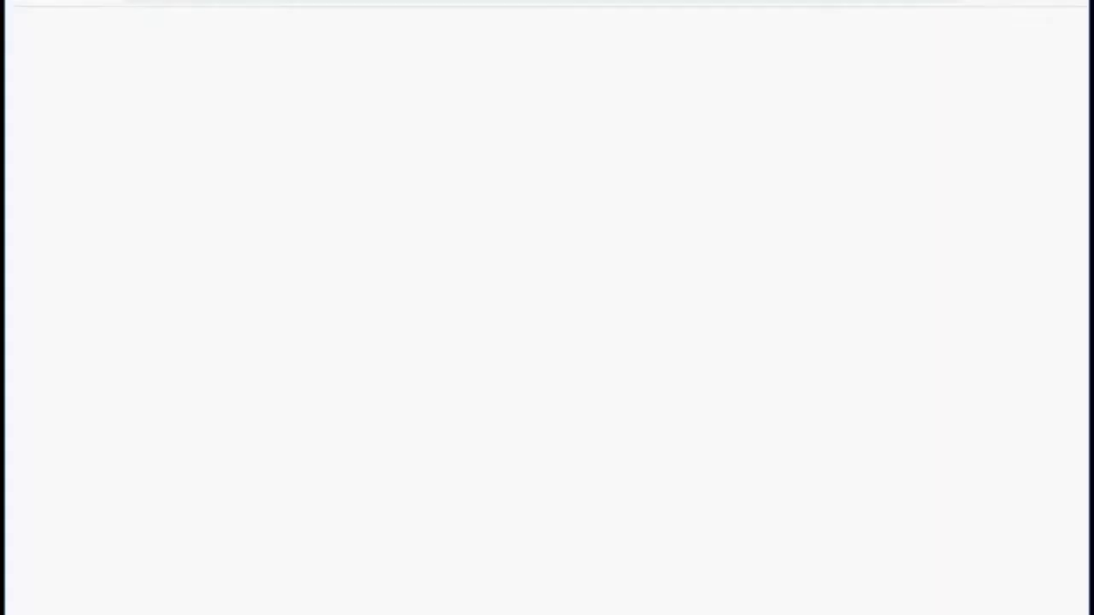
pyautogui.press('Return')
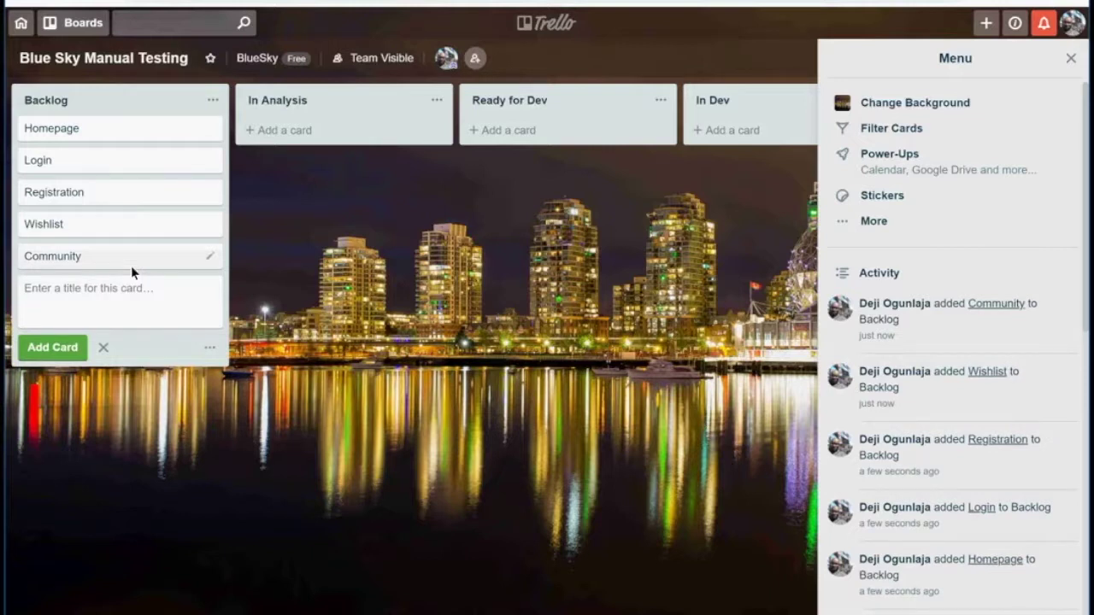
pyautogui.write('Closing account')
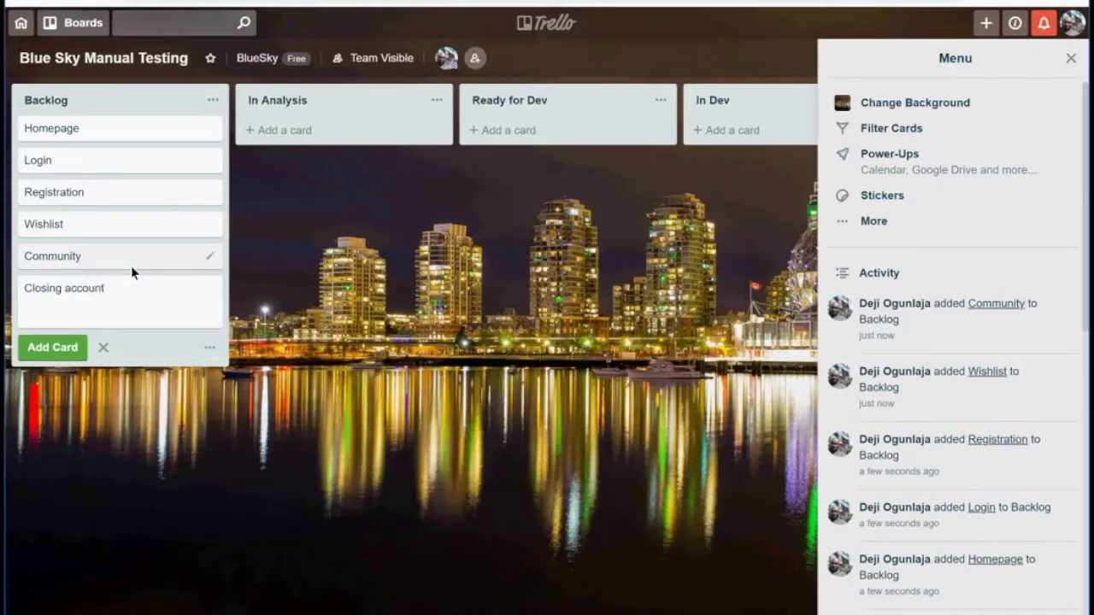
pyautogui.press('Return')
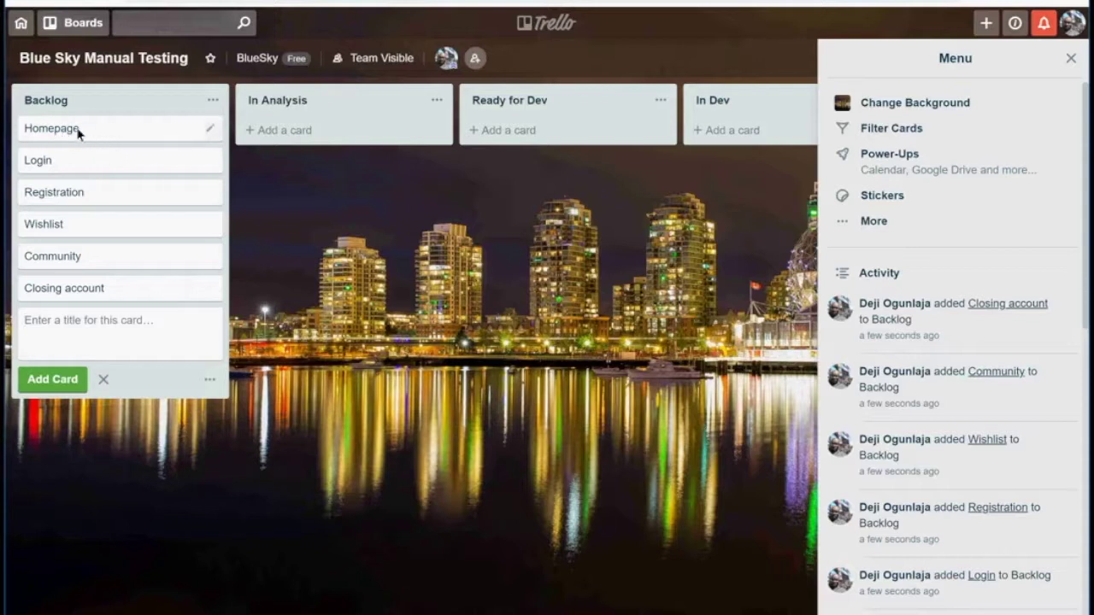
# Step: Move the Homepage card from Backlog to In Analysis and open its description for editing
pyautogui.moveTo(97, 128); pyautogui.dragTo(337, 140)
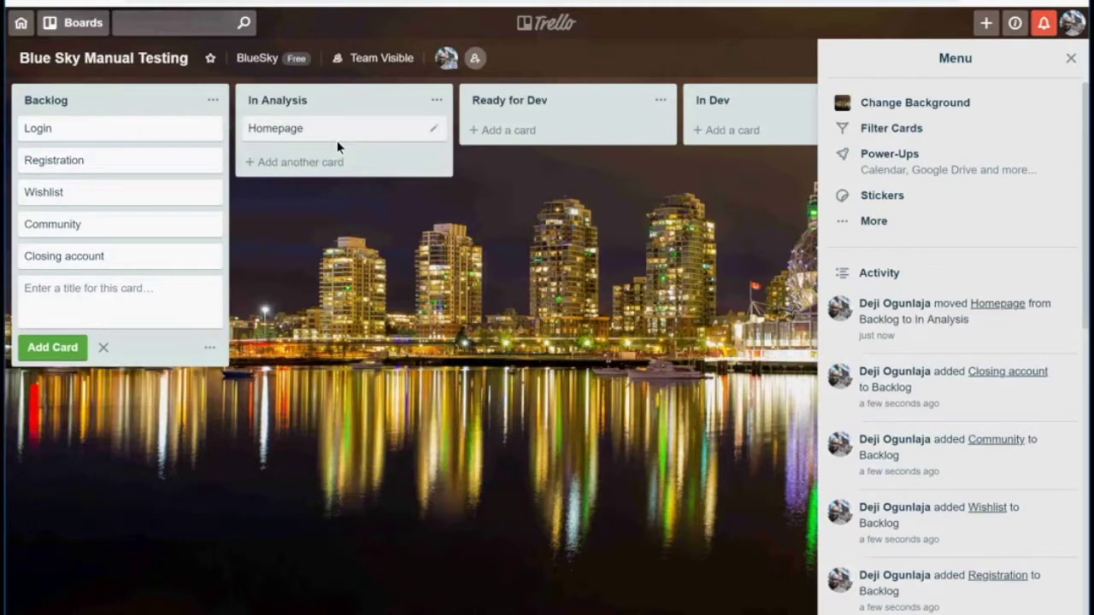
pyautogui.click(282, 128)
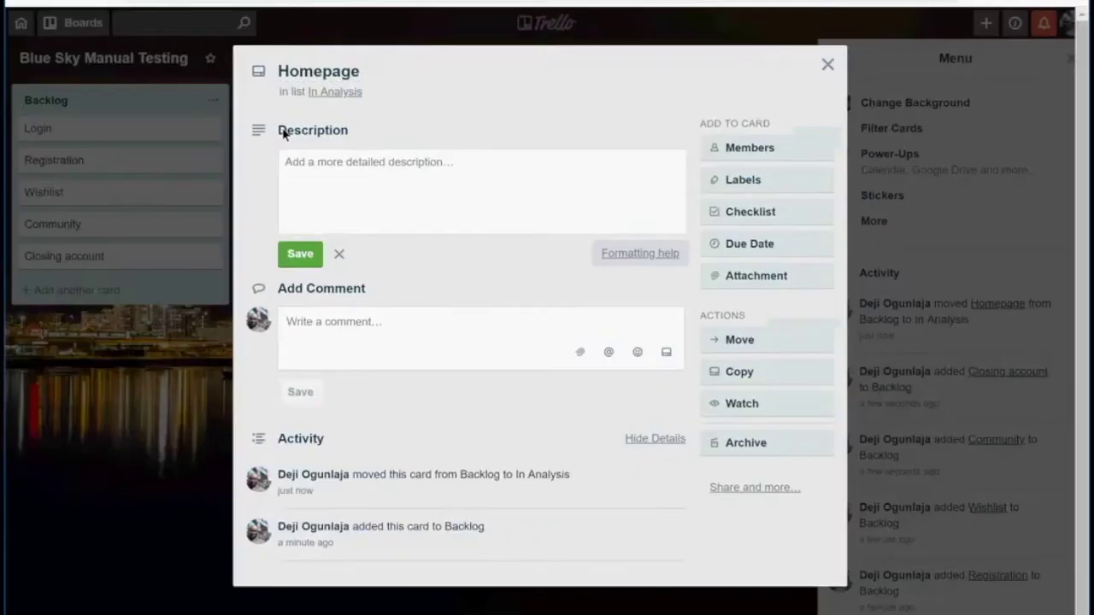
pyautogui.click(310, 178)
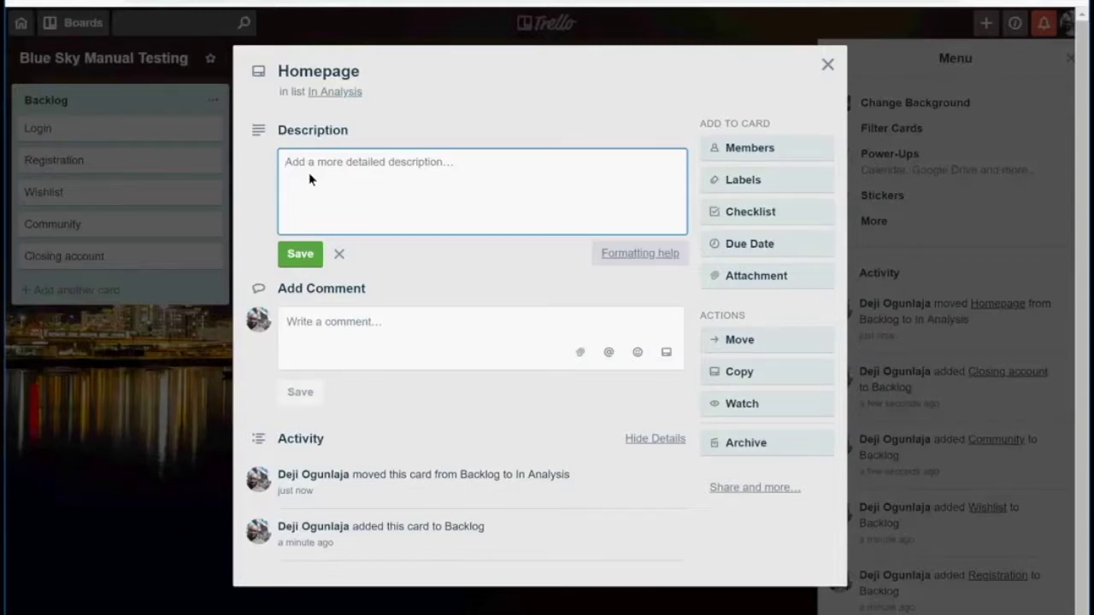
# Step: Write "Given I am on the Giftrete Homepage" as the first line of the Homepage card's description
pyautogui.write('A')
pyautogui.press('BackSpace')
pyautogui.write('Given I')
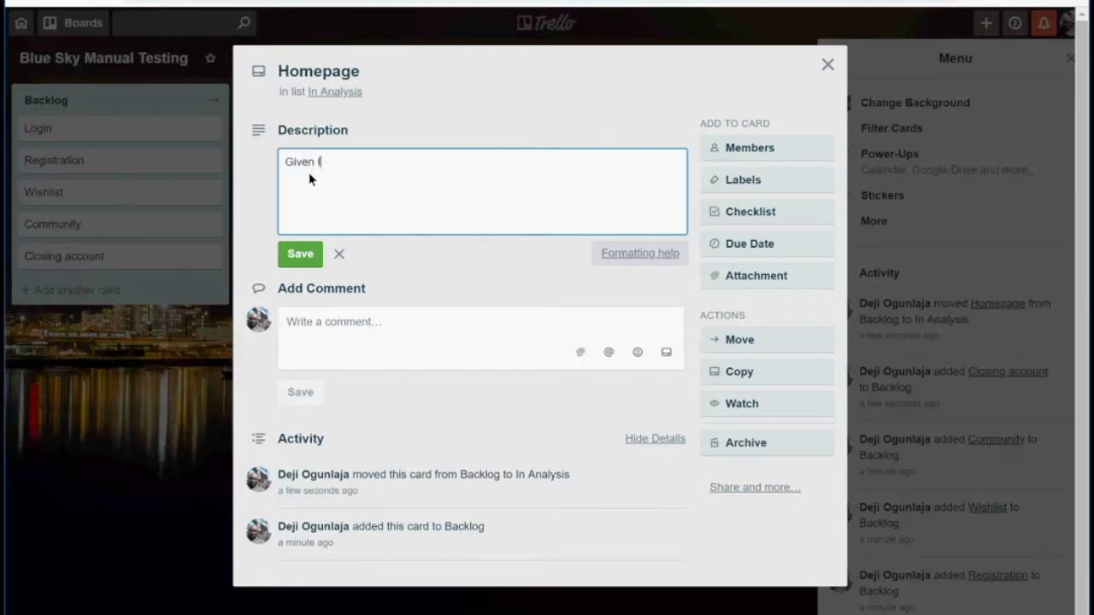
pyautogui.write(' am on the Giftrete Homepage ')
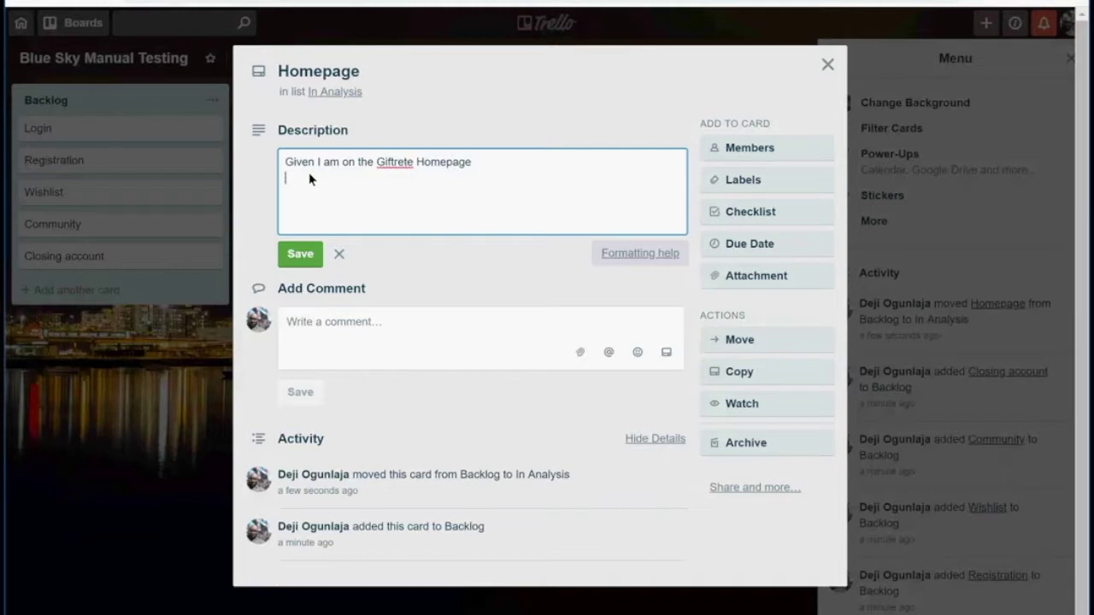
# Step: Reword the first line of the Homepage card's description to "Given I navigate to the Giftrete Homepage" and start a "When" line
pyautogui.write('W')
pyautogui.press('BackSpace')
pyautogui.press('BackSpace')
pyautogui.press('BackSpace')
pyautogui.press('BackSpace')
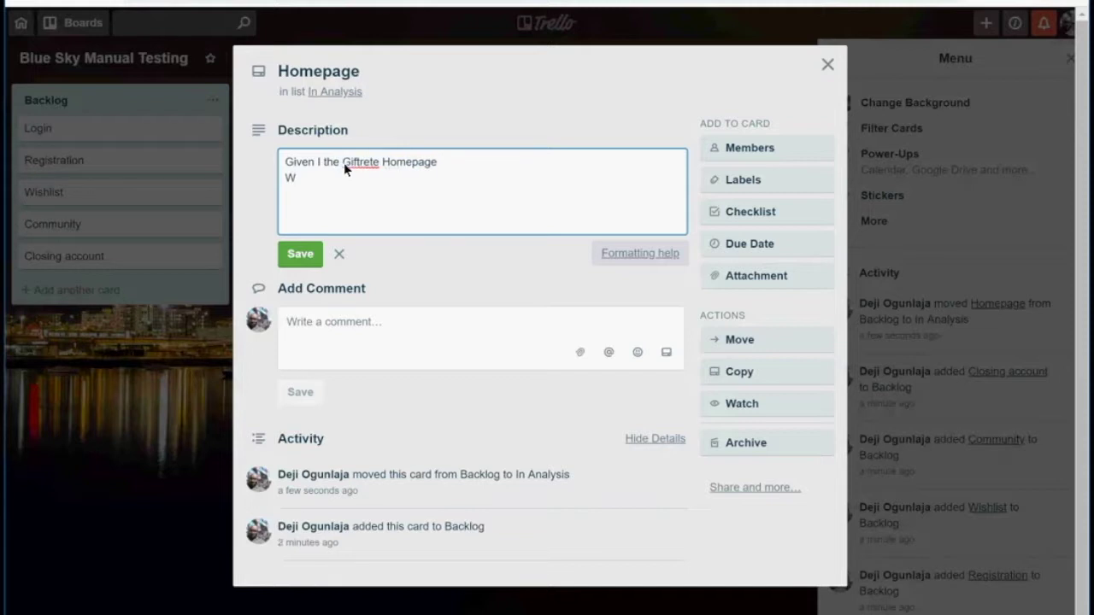
pyautogui.write('navigate')
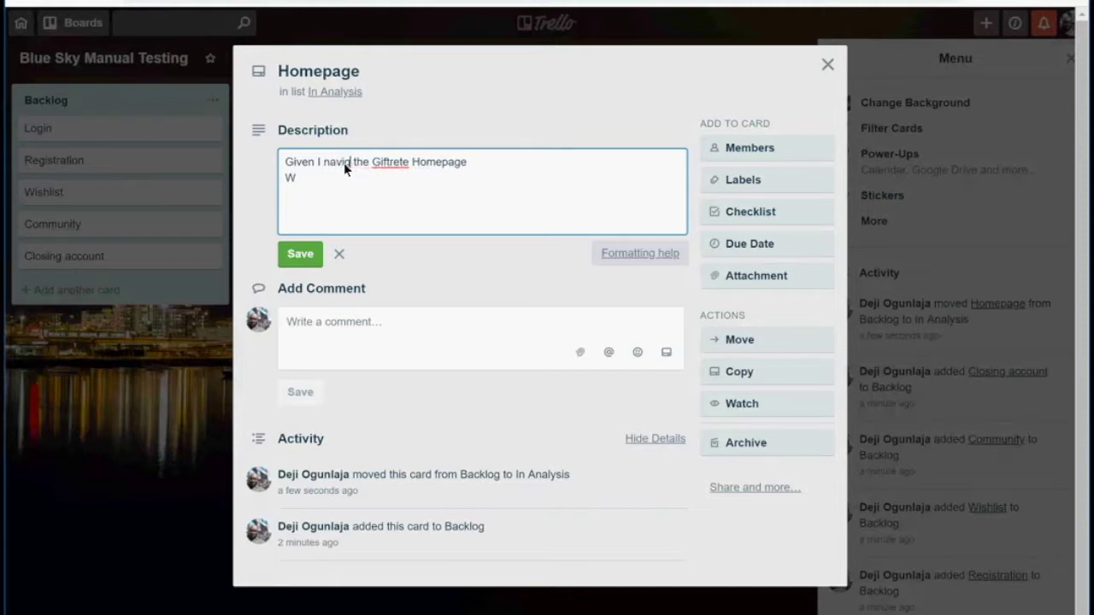
pyautogui.write(' to')
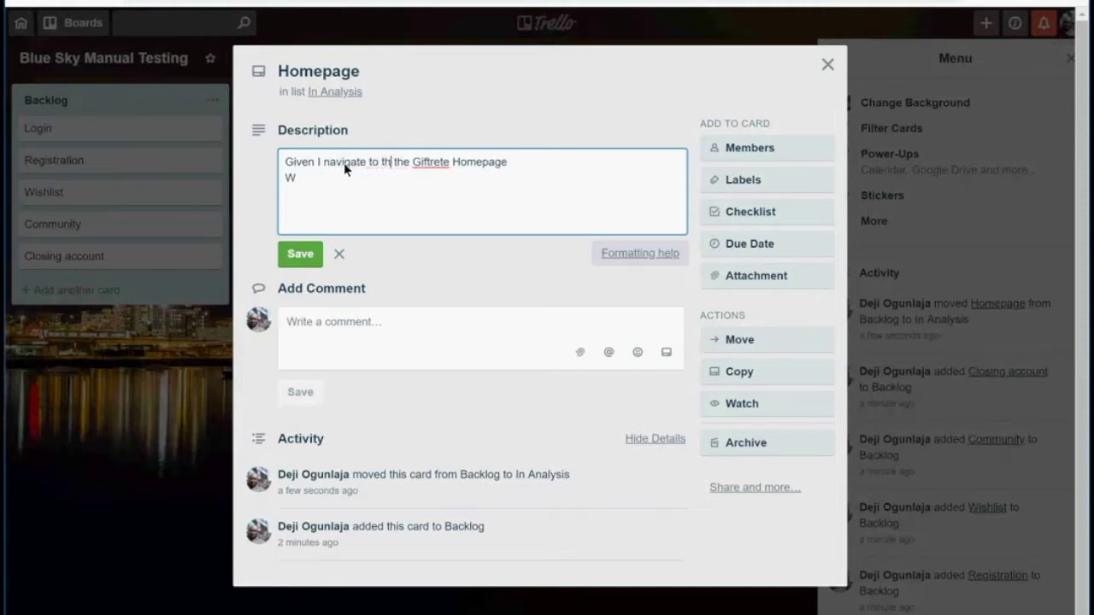
pyautogui.press('BackSpace')
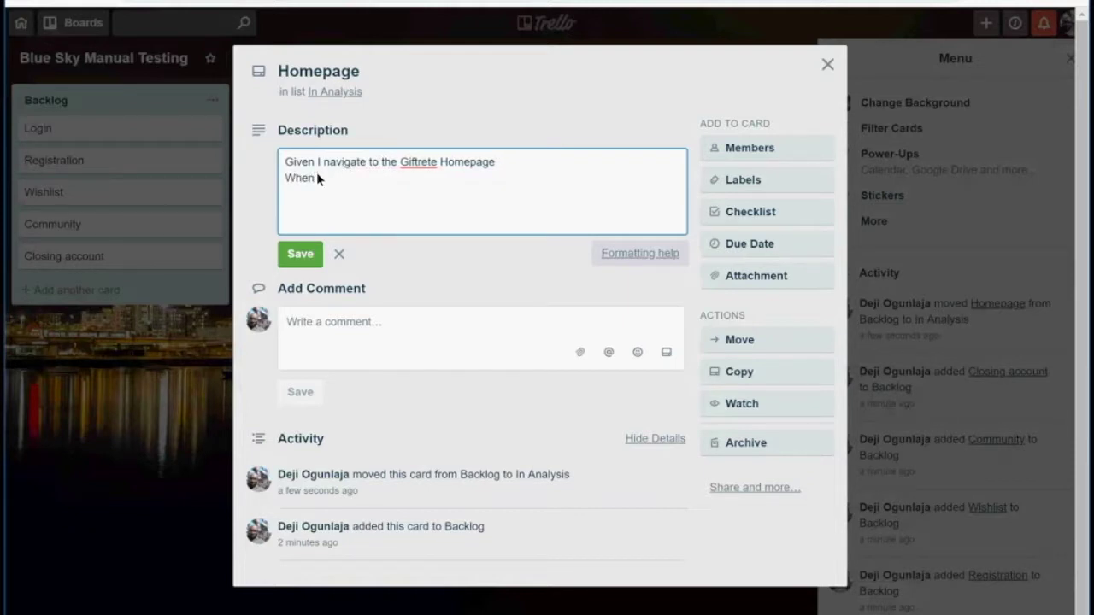
# Step: Continue the Homepage description with the lines "When I access then site" and "Then I should see the banner"
pyautogui.write('ccess then site')
pyautogui.press('Return')
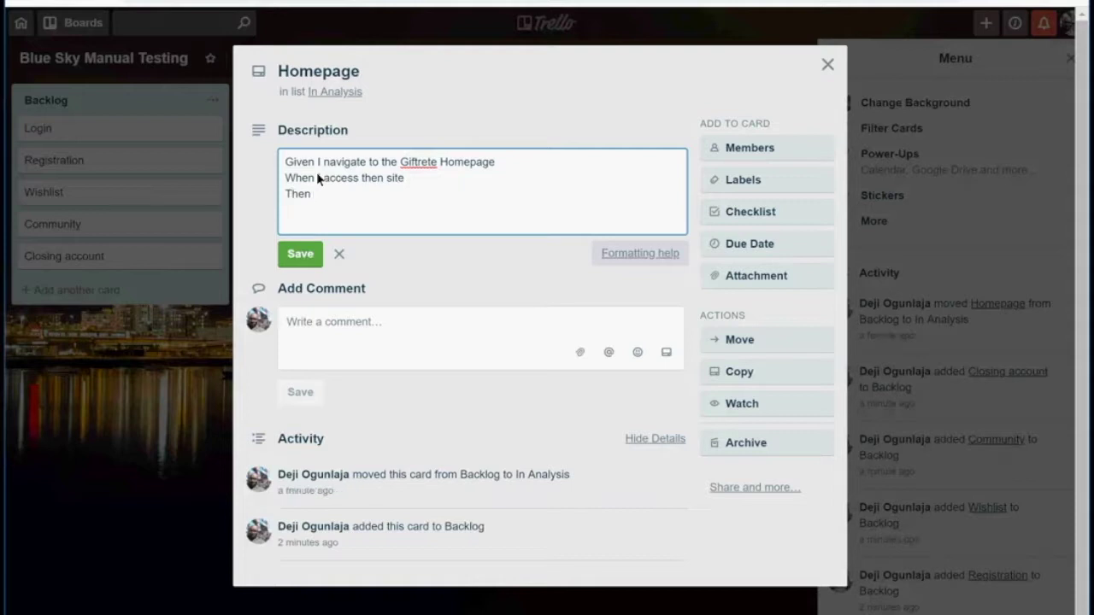
pyautogui.write('Then I should be')
pyautogui.press('BackSpace')
pyautogui.press('BackSpace')
pyautogui.write('see the banner')
# Step: Add the lines "And the menu" and "And the categories section" to the Homepage description
pyautogui.press('Return')
pyautogui.write('And the')
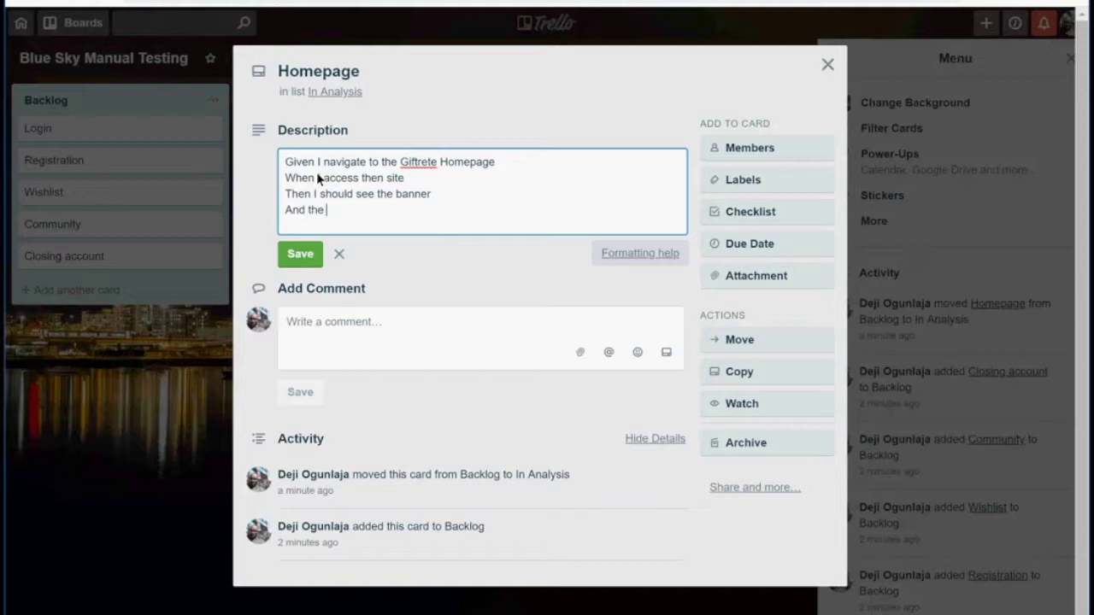
pyautogui.write(' menu')
pyautogui.press('Return')
pyautogui.write('And the')
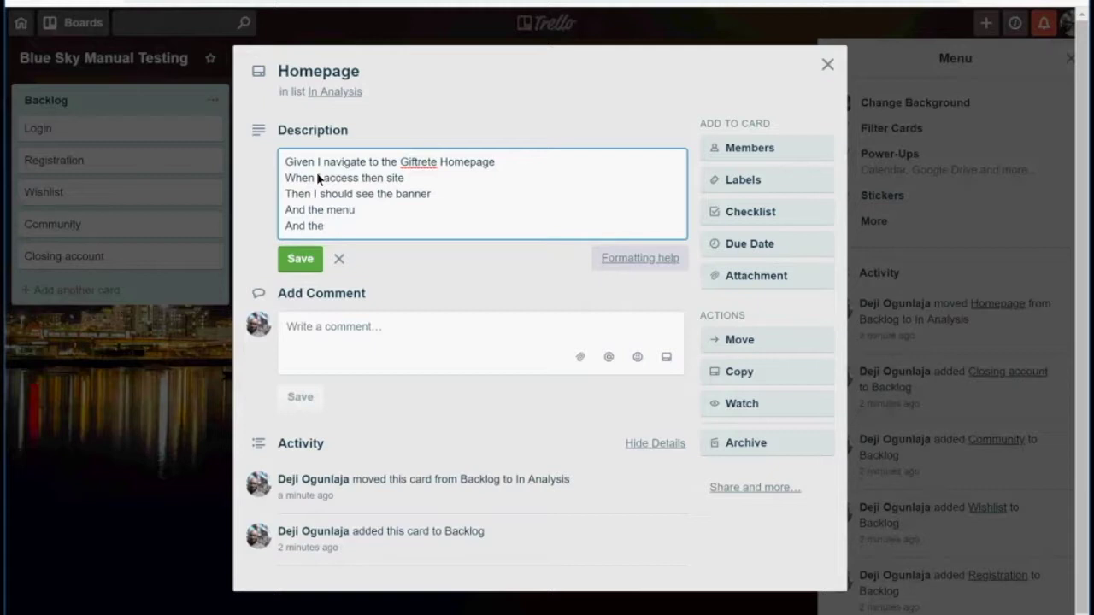
pyautogui.write(' categories section')
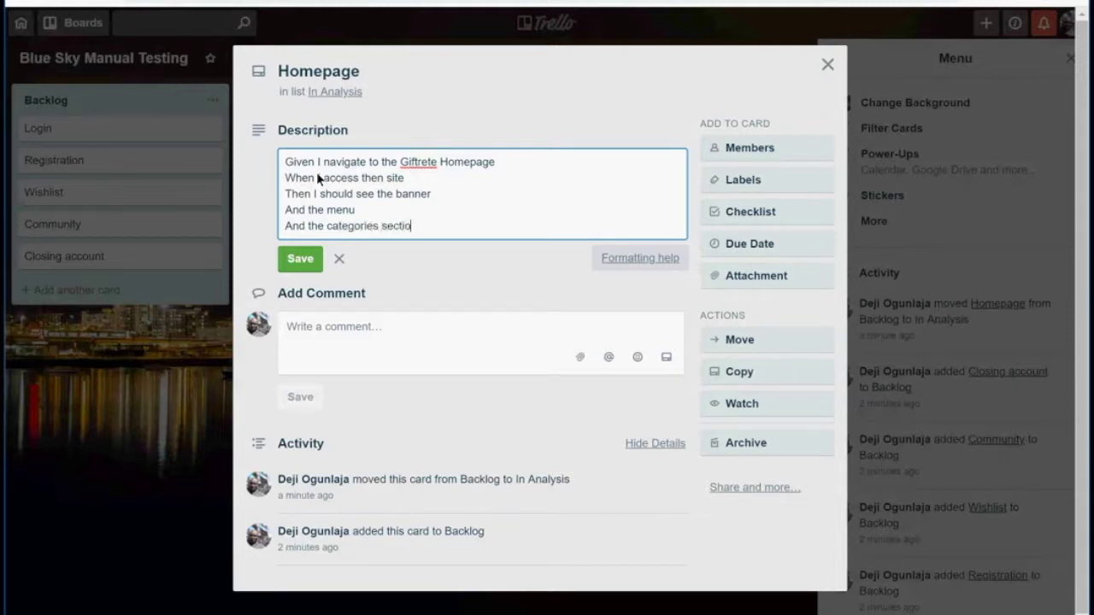
# Step: Add the line "And the item sections", make the categories line read "sections", and save the description before closing the Homepage card
pyautogui.press('Return')
pyautogui.write('And the ')
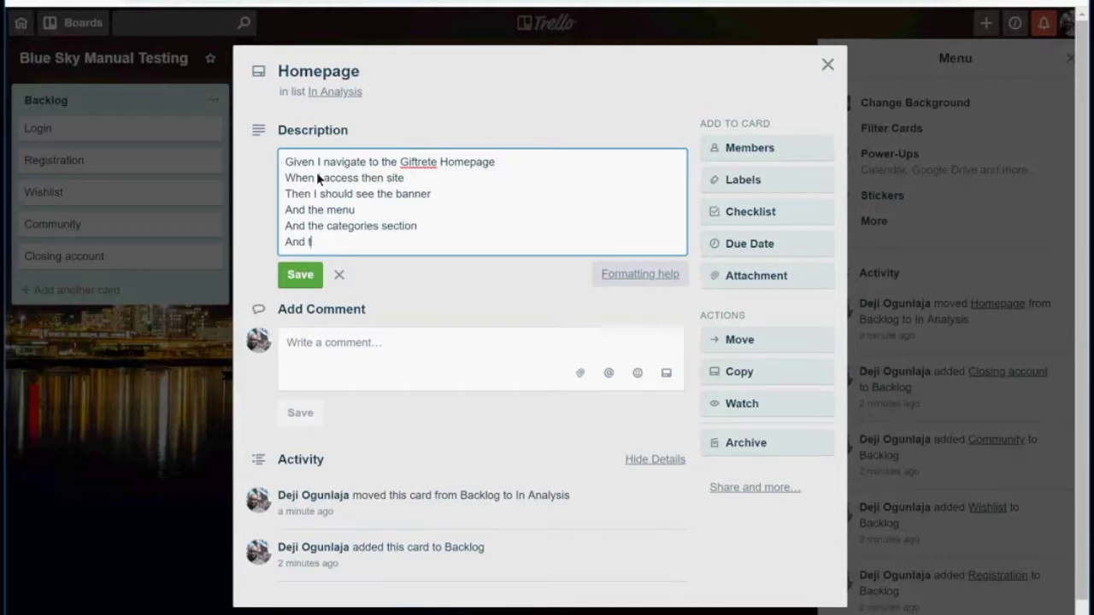
pyautogui.write('item sections')
pyautogui.click(444, 229)
pyautogui.write('s')
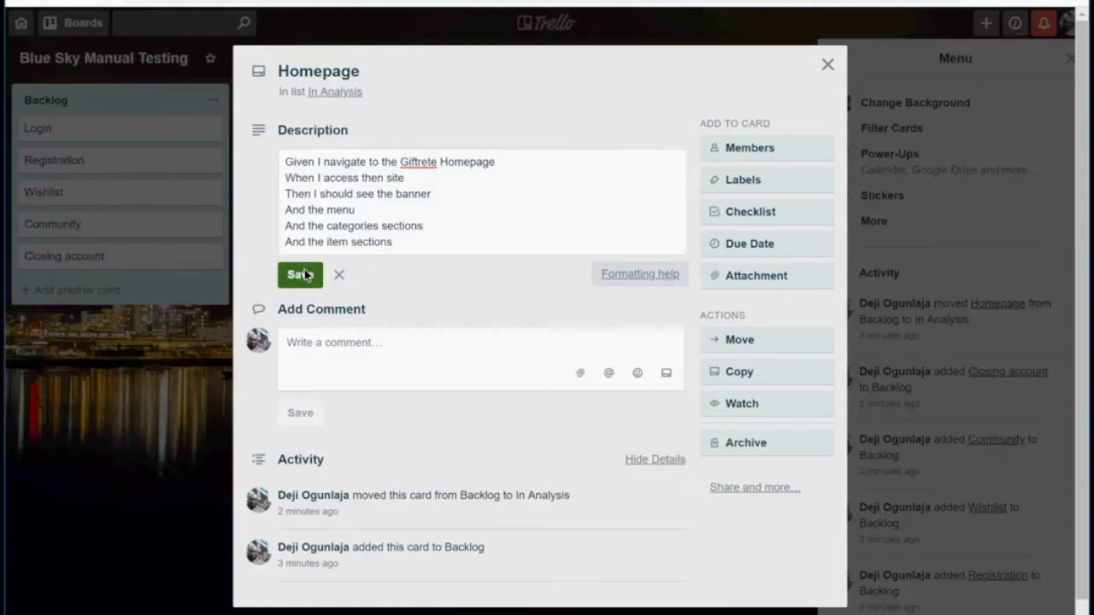
pyautogui.click(304, 274)
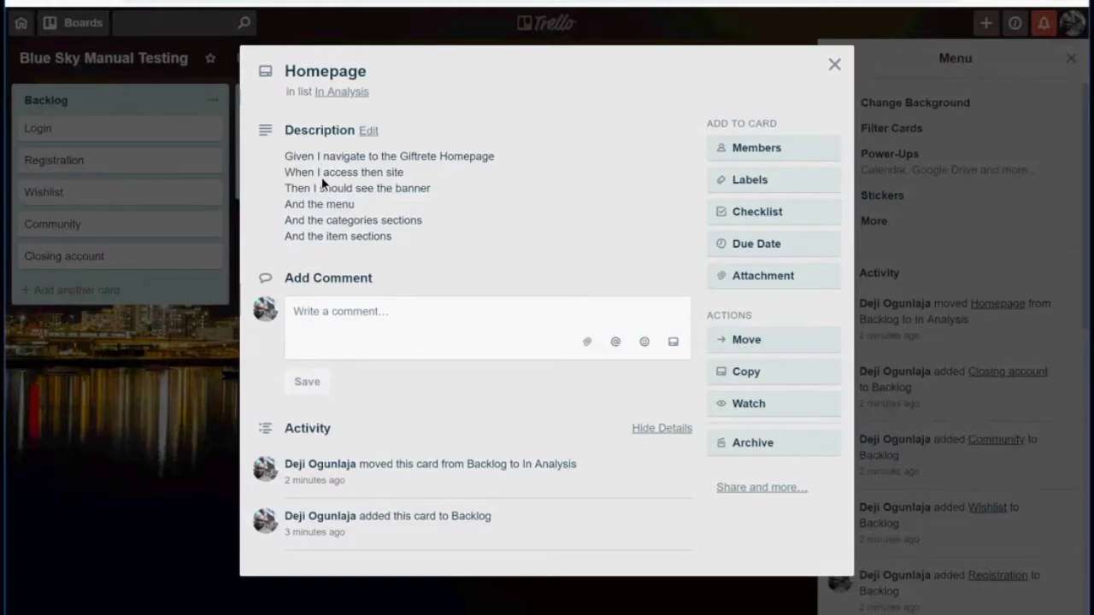
pyautogui.click(834, 64)
# Step: Move the Login card from Backlog to the In Analysis list at position 2 and close the card
pyautogui.click(108, 128)
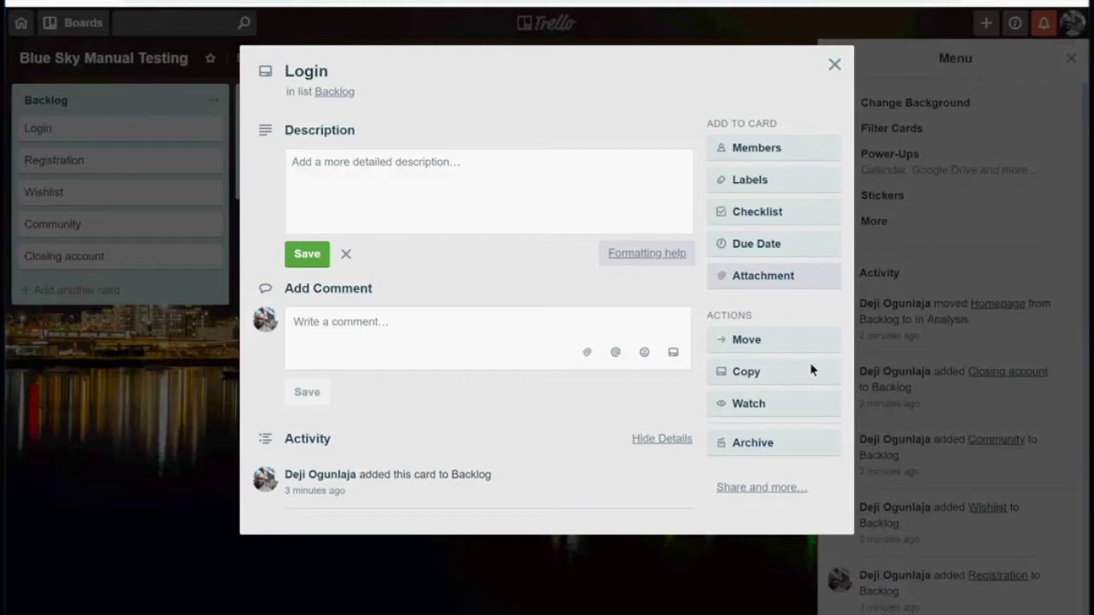
pyautogui.click(332, 94)
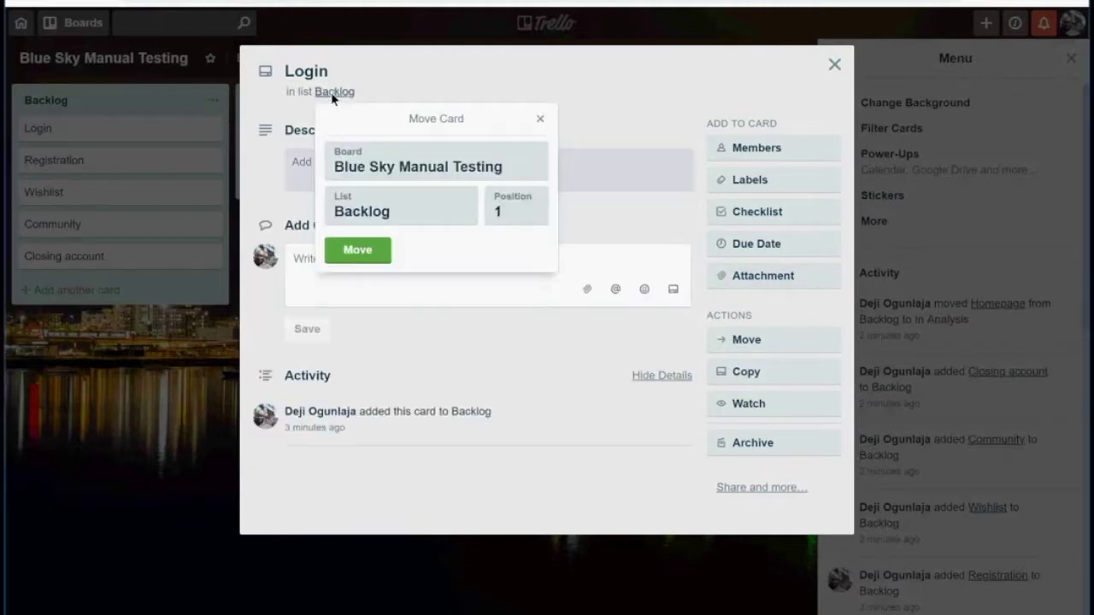
pyautogui.click(393, 209)
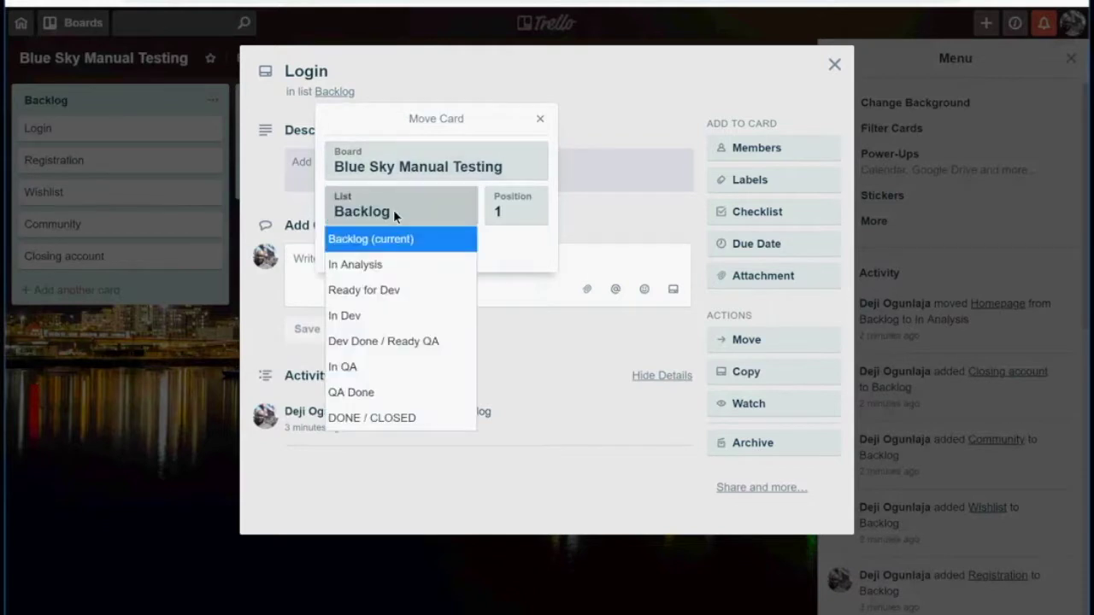
pyautogui.click(390, 264)
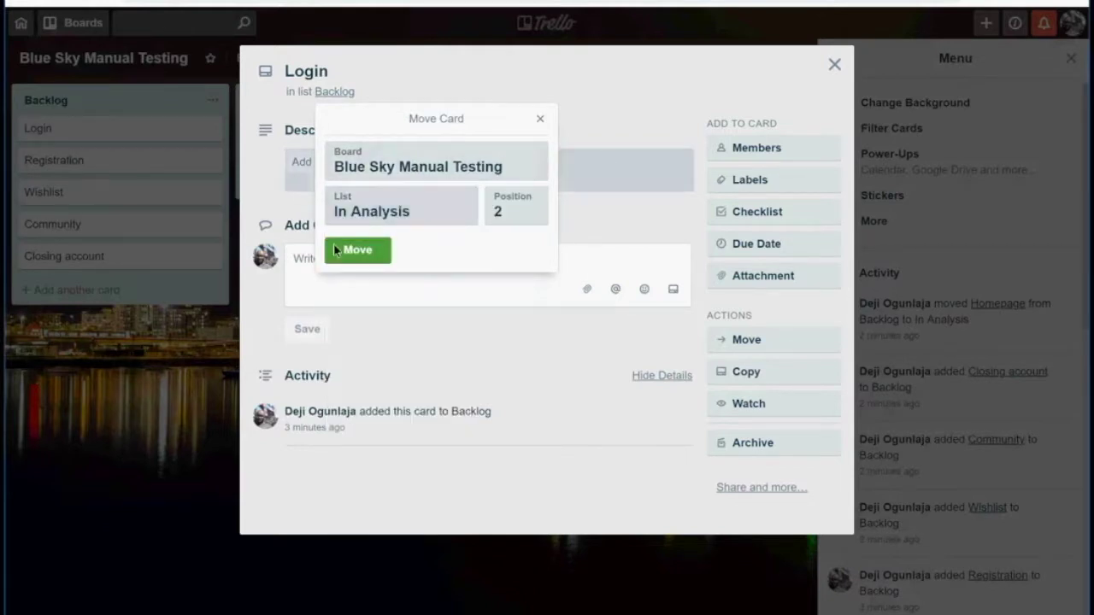
pyautogui.click(352, 253)
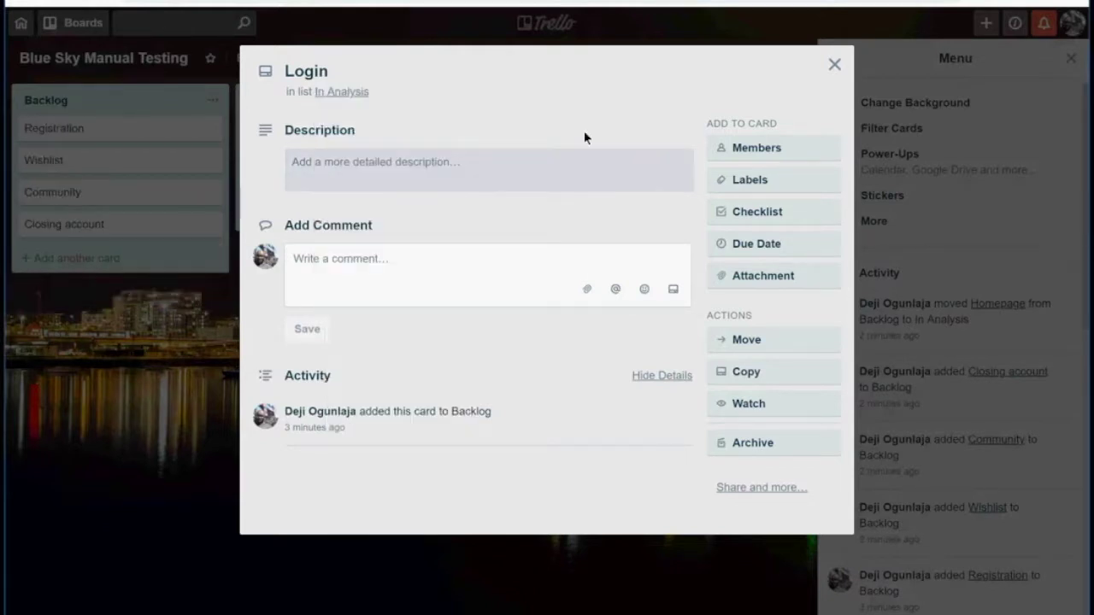
pyautogui.click(834, 66)
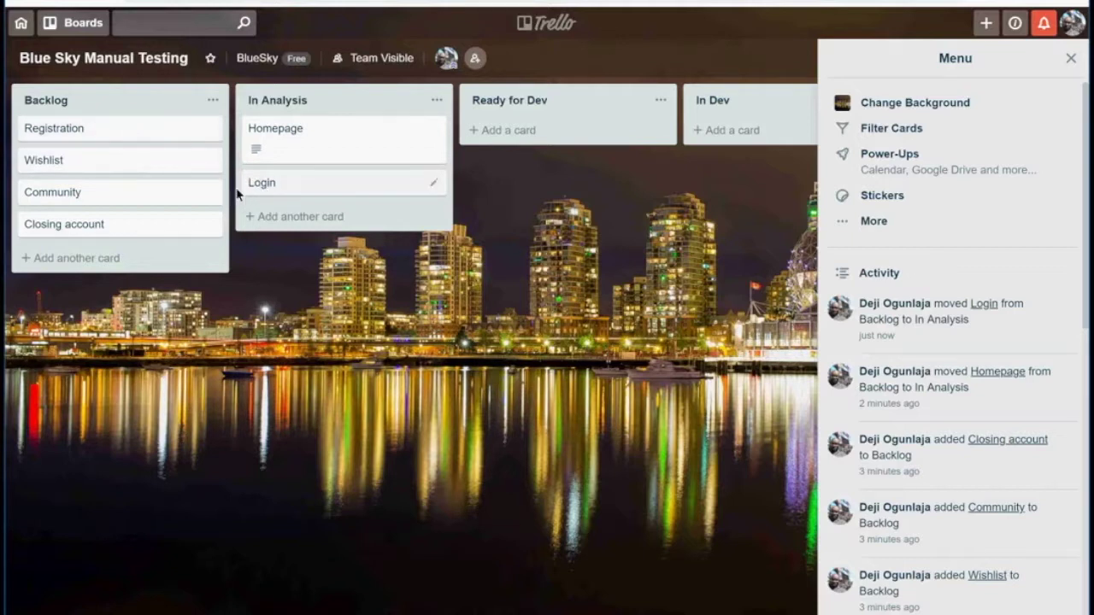
# Step: Move the Registration card from Backlog to the In Analysis list at position 3
pyautogui.click(112, 133)
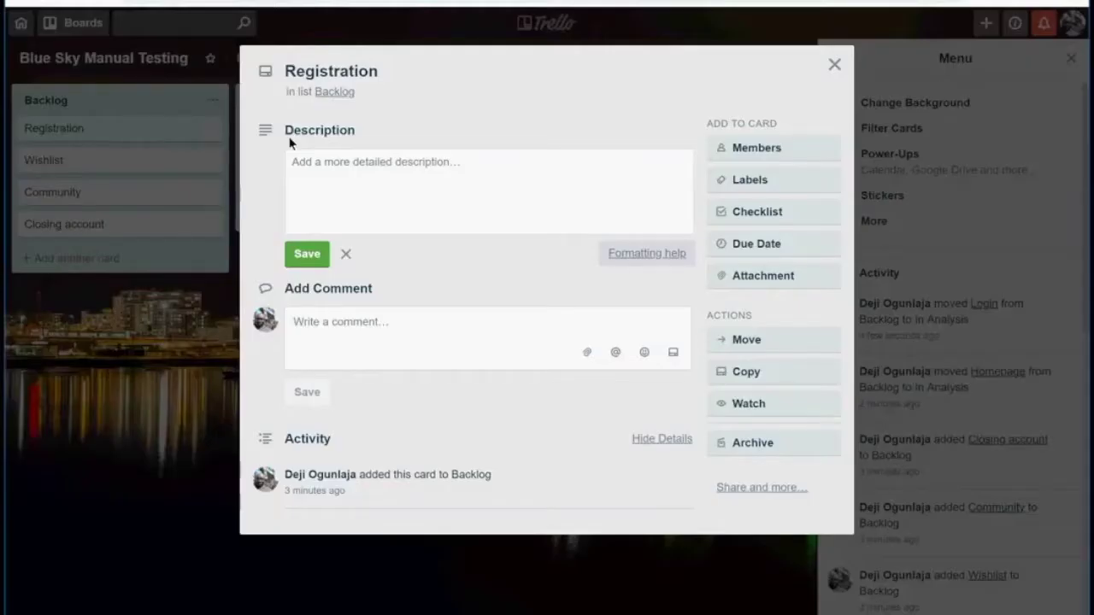
pyautogui.click(334, 92)
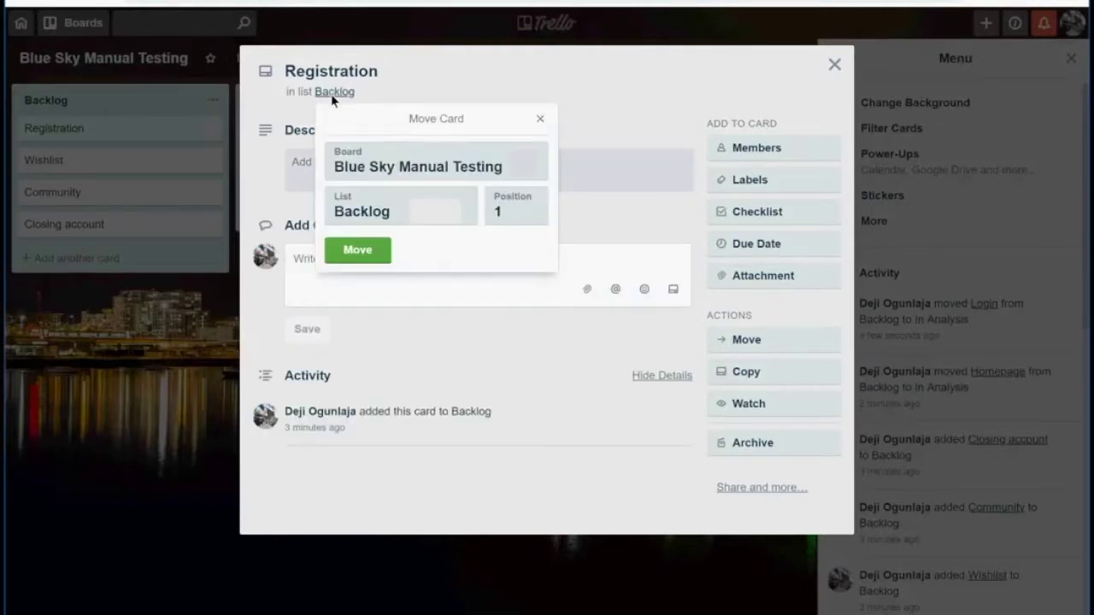
pyautogui.click(404, 196)
pyautogui.click(389, 266)
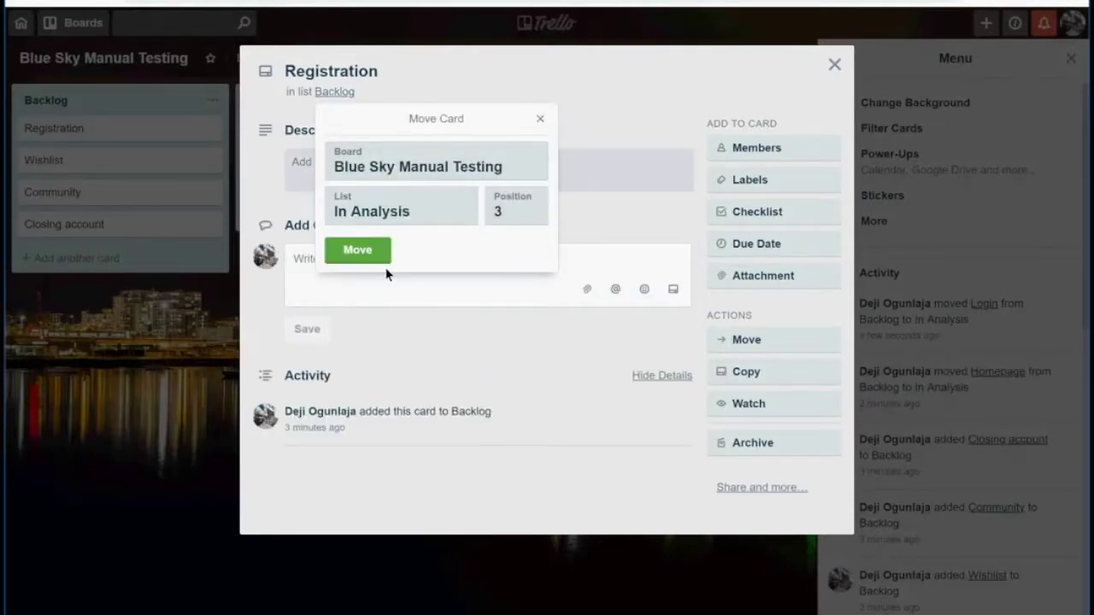
pyautogui.click(367, 250)
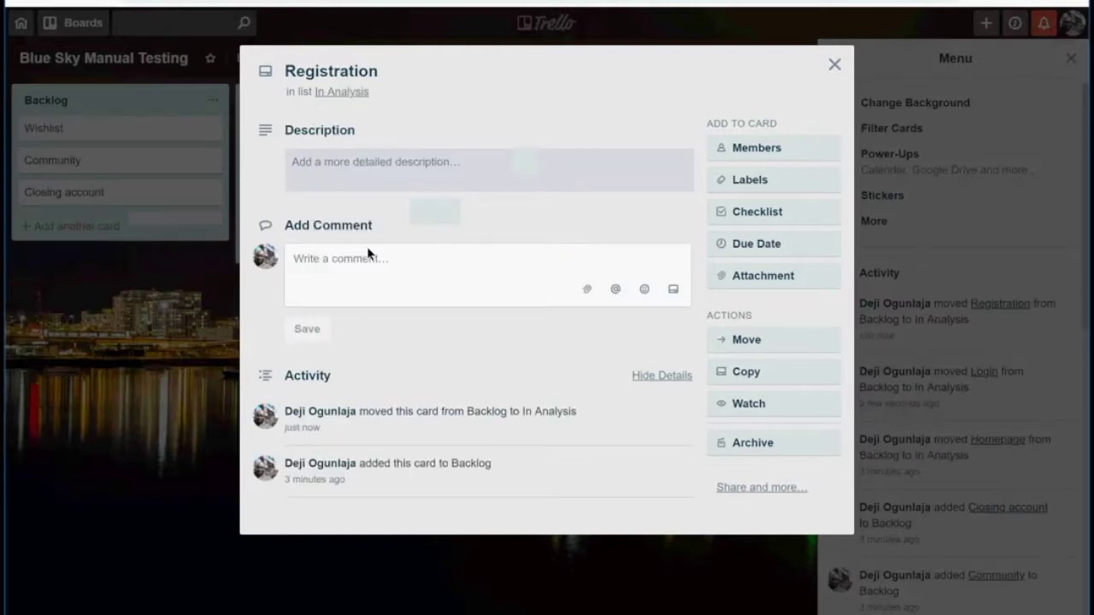
# Step: Start the Registration card's description with the line "Given I navigate to giftrete.com"
pyautogui.click(342, 162)
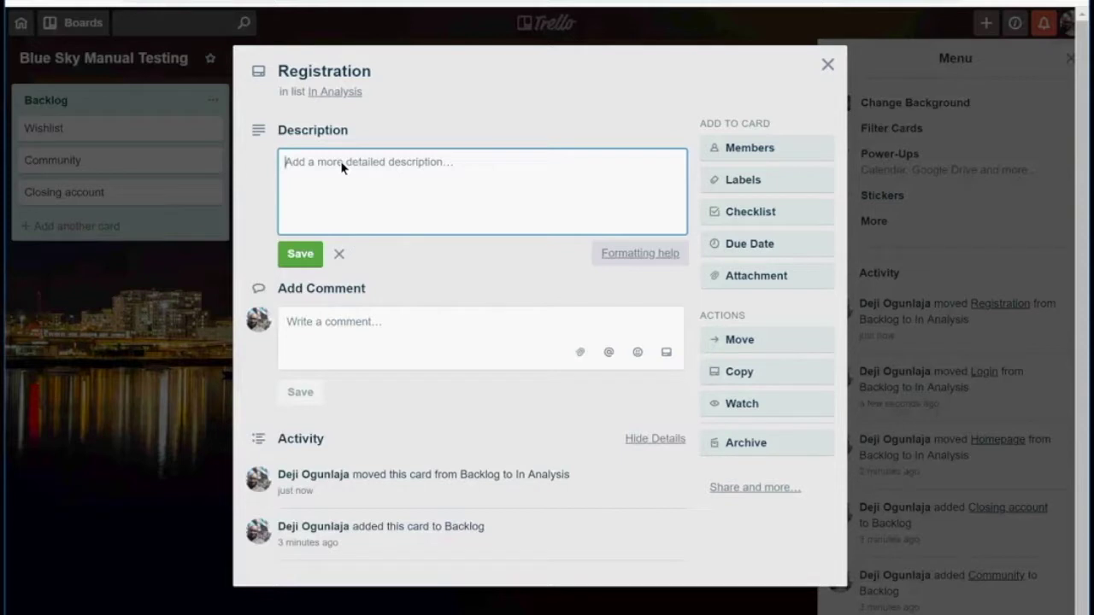
pyautogui.write('Given I a')
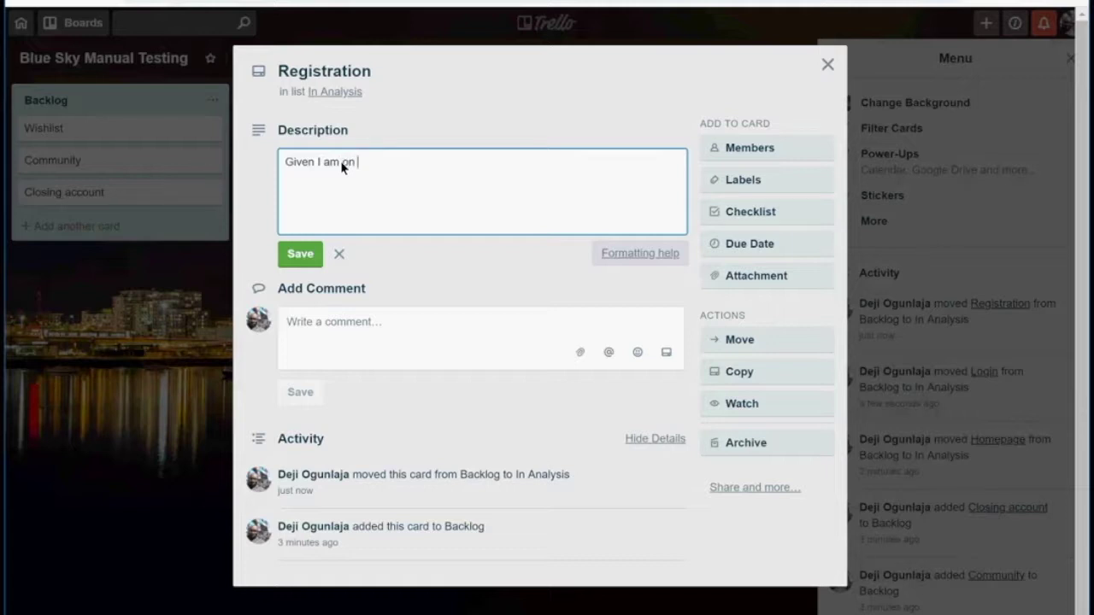
pyautogui.press('BackSpace')
pyautogui.write('to giftre')
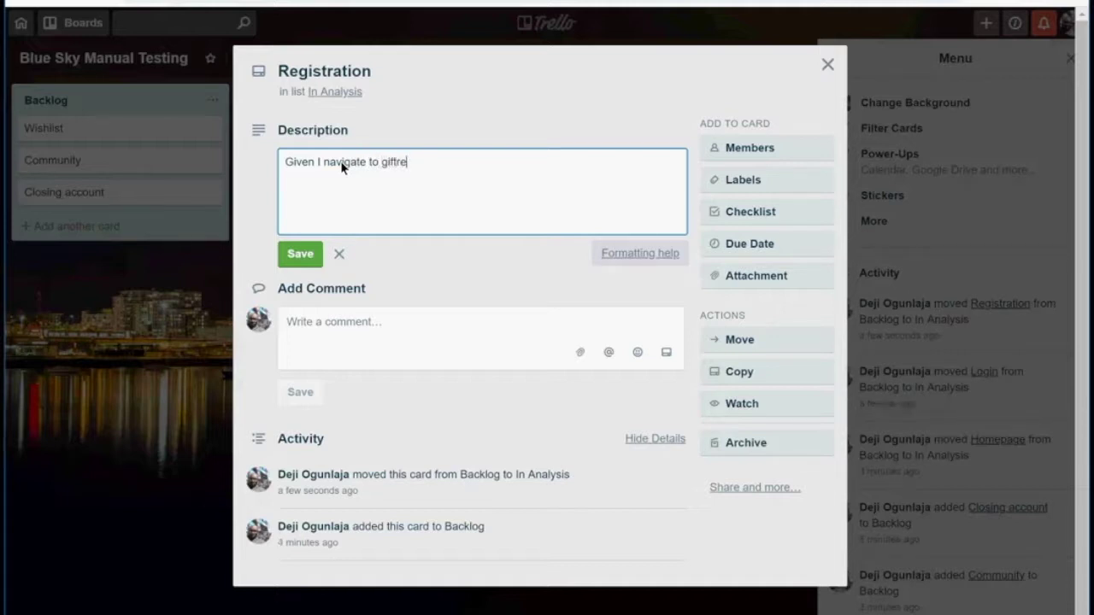
pyautogui.write('te.com')
# Step: Add the line "When I click on register link" to the Registration description
pyautogui.press('Return')
pyautogui.write('When I cl')
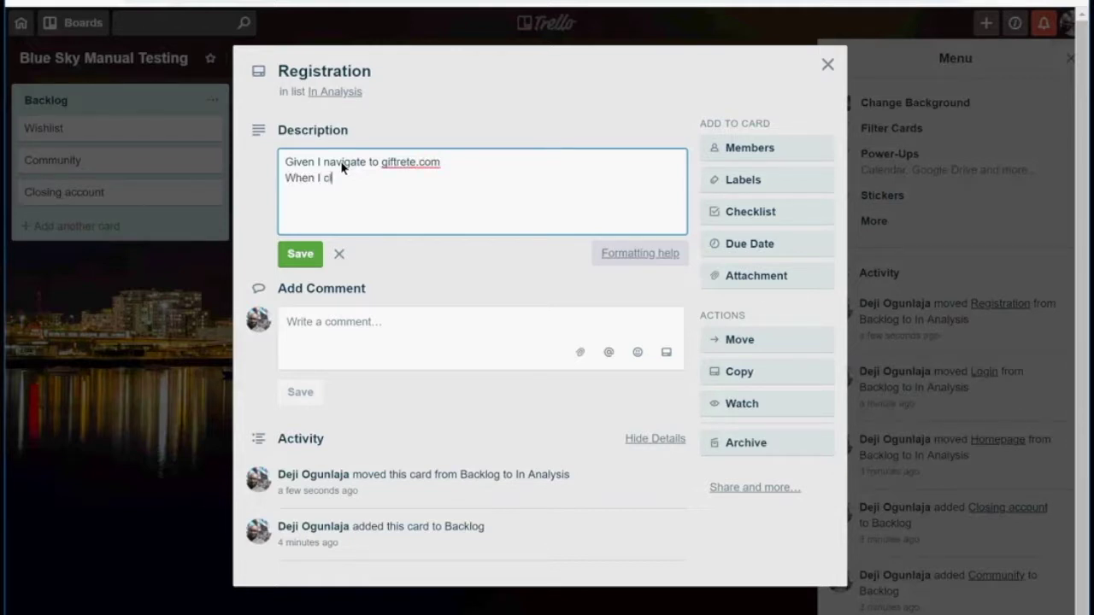
pyautogui.write('ick on register b')
pyautogui.press('BackSpace')
pyautogui.write('link')
# Step: Add the line "Then the registration page should be displayed" to the Registration description, followed by a new line
pyautogui.press('Return')
pyautogui.write('T')
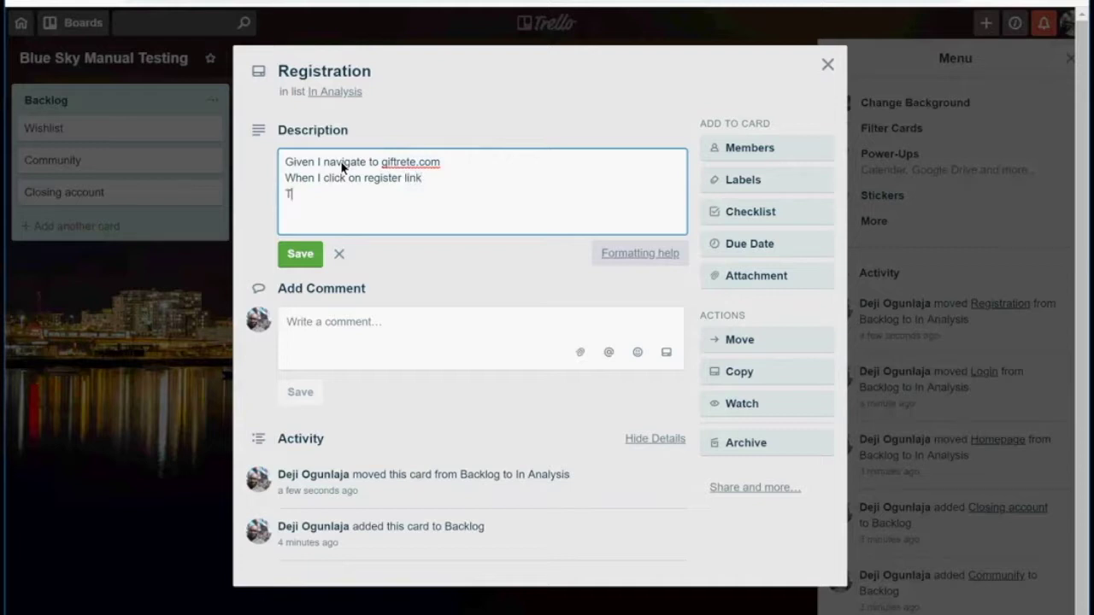
pyautogui.write('hen the registration ')
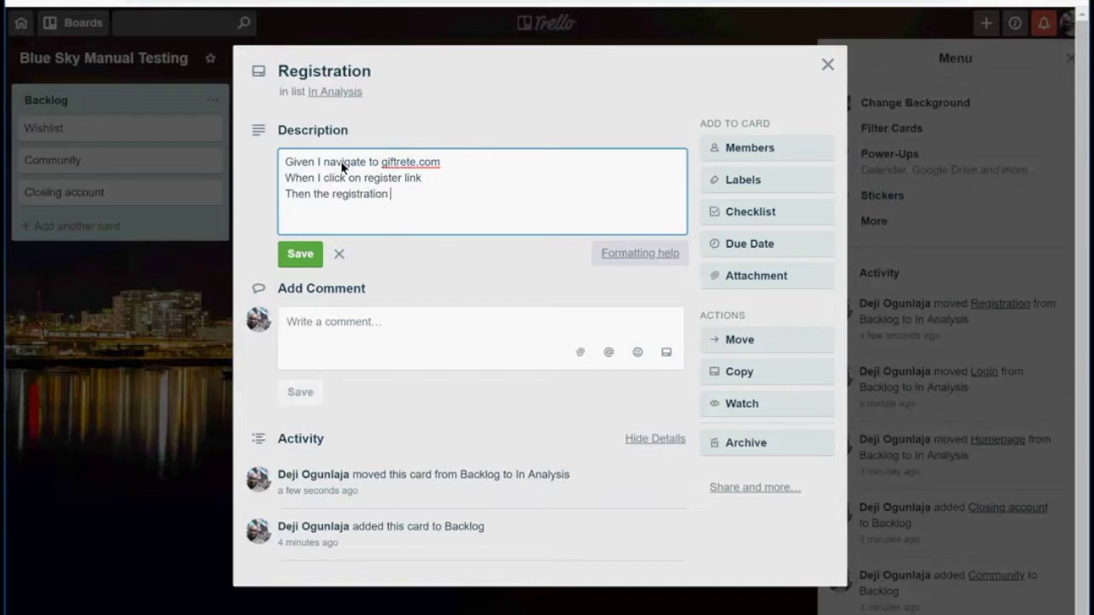
pyautogui.write('page should be displayed')
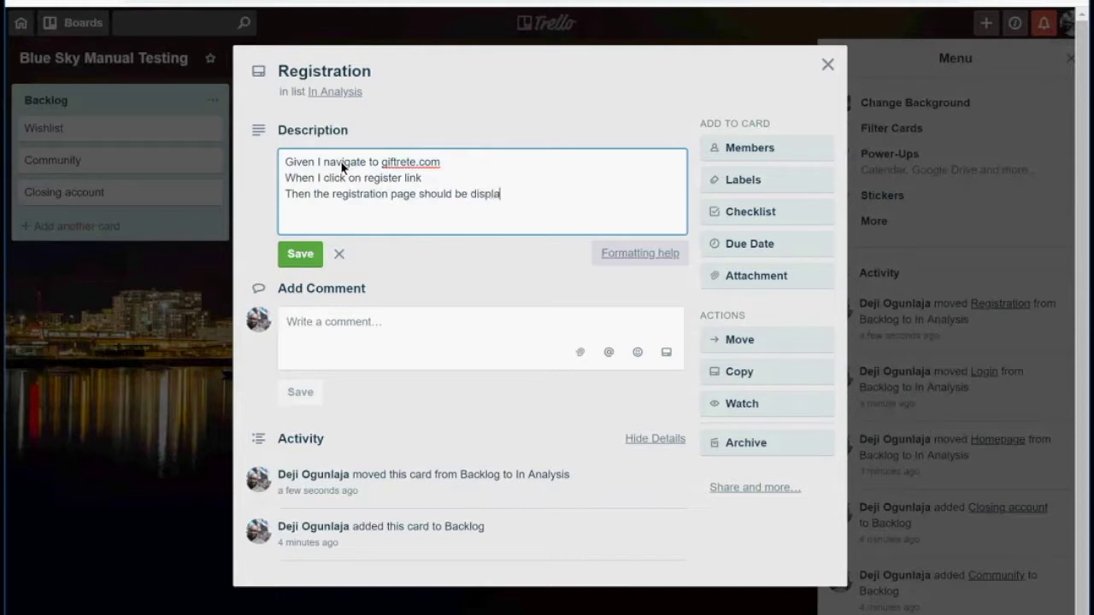
pyautogui.press('Return')
pyautogui.write('And the')
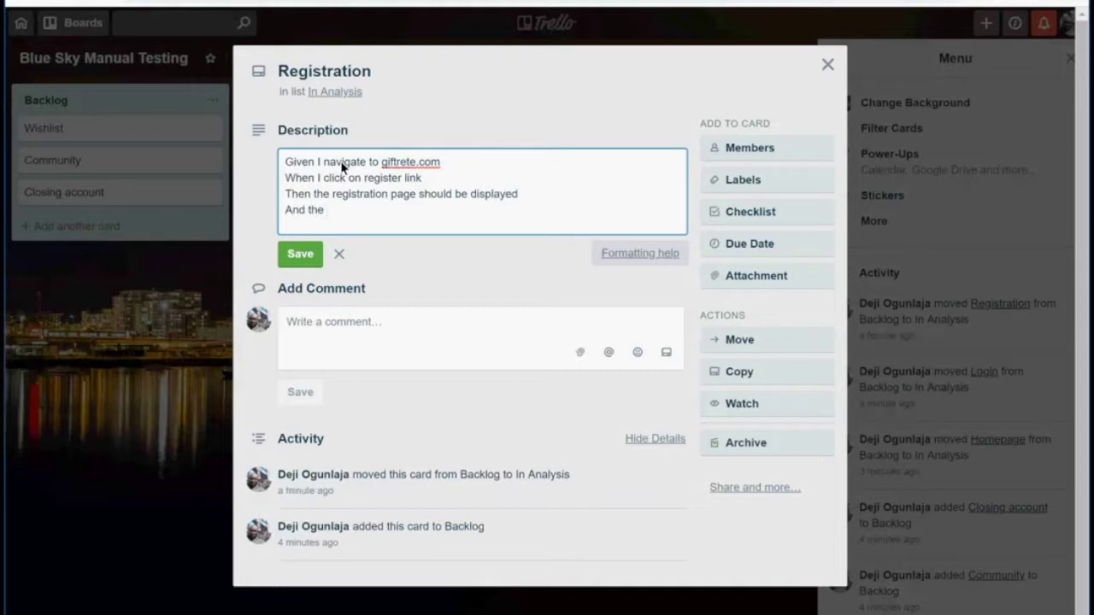
pyautogui.press('BackSpace')
pyautogui.press('BackSpace')
pyautogui.press('BackSpace')
pyautogui.press('BackSpace')
pyautogui.press('BackSpace')
# Step: Leave blank lines and begin a second scenario in the Registration description with "Given I am on the registration form of giftrete"
pyautogui.press('Return')
pyautogui.press('Return')
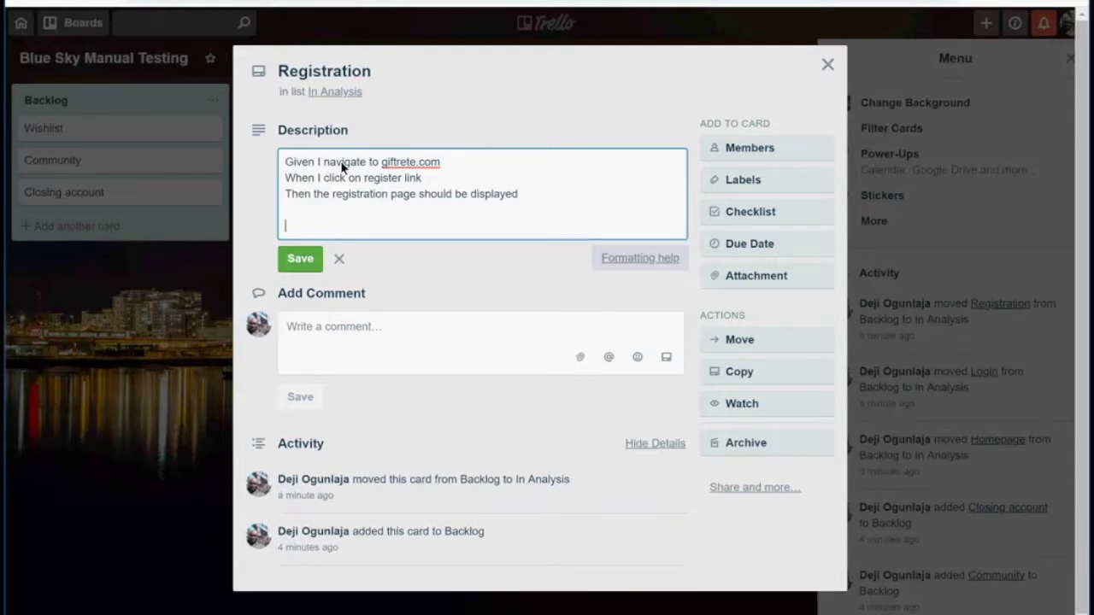
pyautogui.write('G')
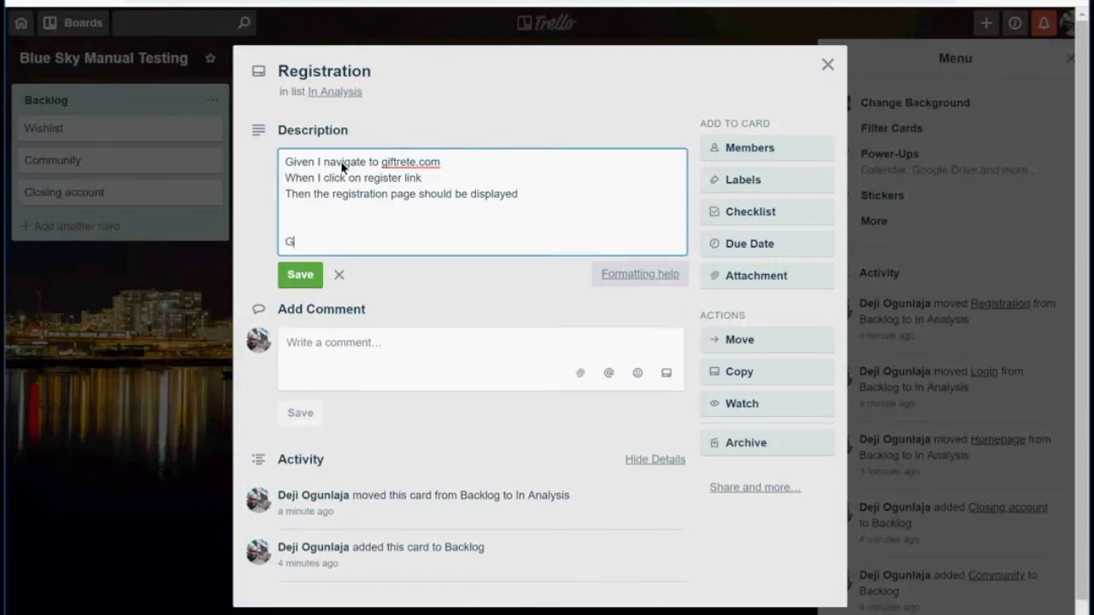
pyautogui.write('iven I am ')
pyautogui.write('the')
pyautogui.press('BackSpace')
pyautogui.press('BackSpace')
pyautogui.press('BackSpace')
pyautogui.press('BackSpace')
pyautogui.press('BackSpace')
pyautogui.write('am on the regist')
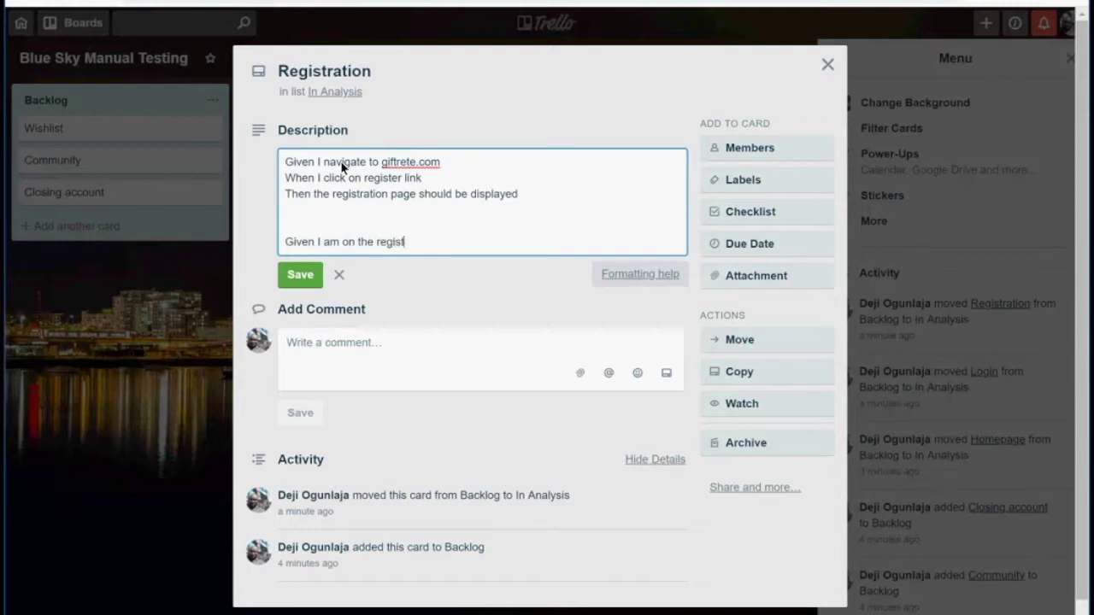
pyautogui.write('ration form of giftrete')
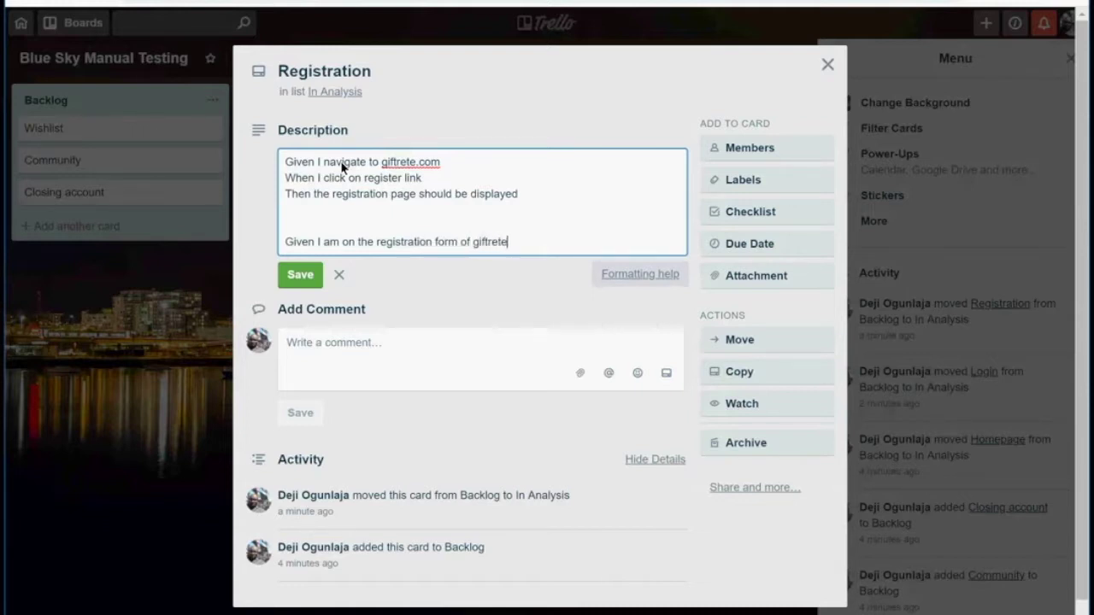
# Step: Add the line "When I fill all the required forms" to the second scenario of the Registration description
pyautogui.press('Return')
pyautogui.write('When ')
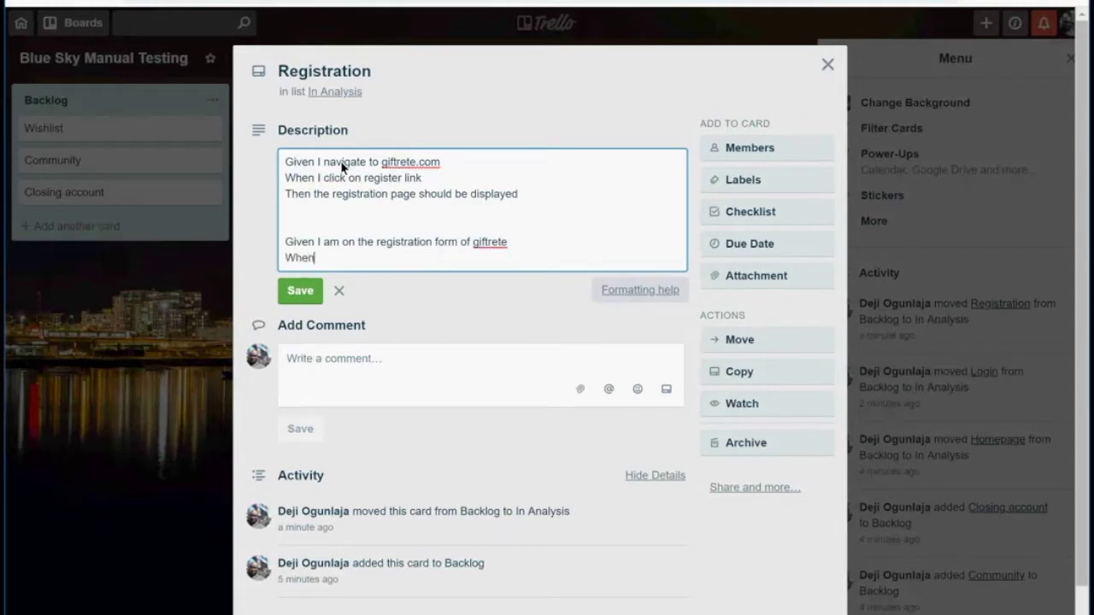
pyautogui.write('I fill all the required forms')
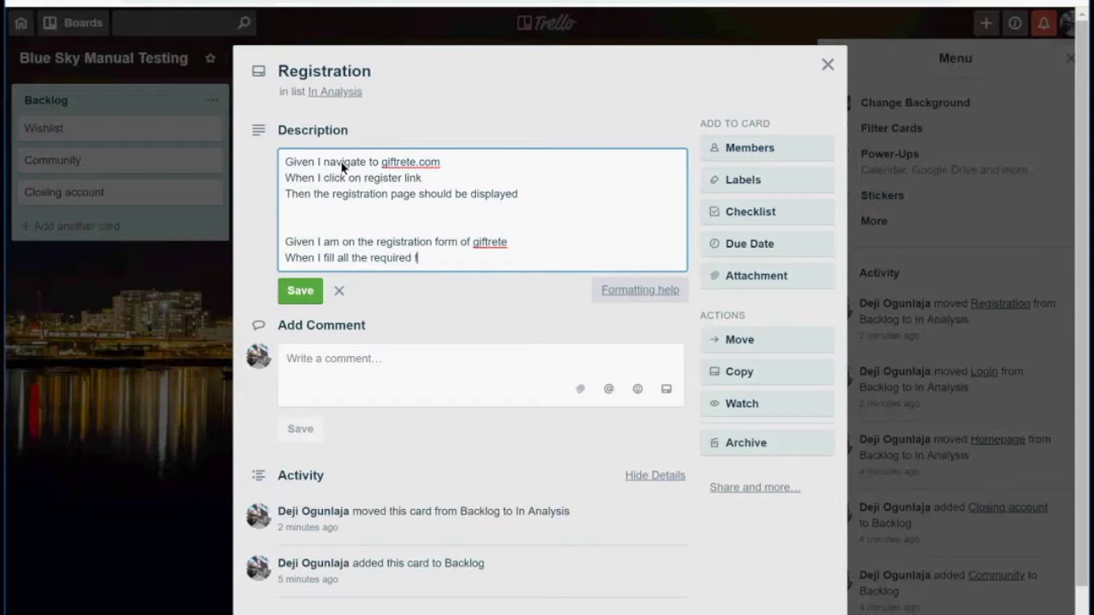
# Step: Add the line "And I submit the form" to the second scenario of the Registration description
pyautogui.press('Return')
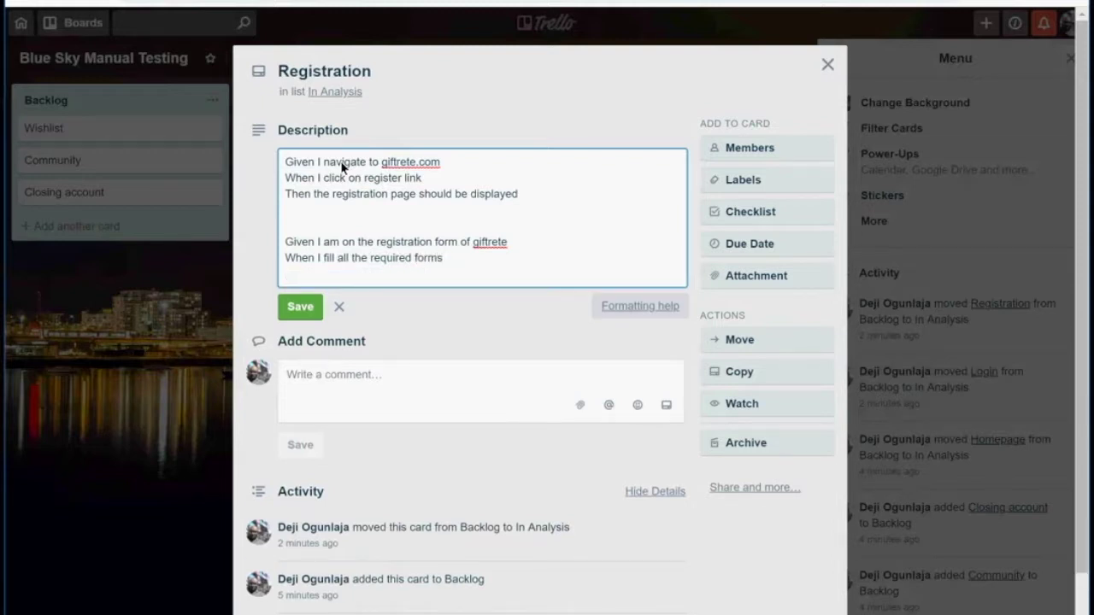
pyautogui.write('And I submit the form')
pyautogui.press('Return')
# Step: End the second Registration scenario with "Then I should be registered", saving the description and closing the card
pyautogui.write('Th')
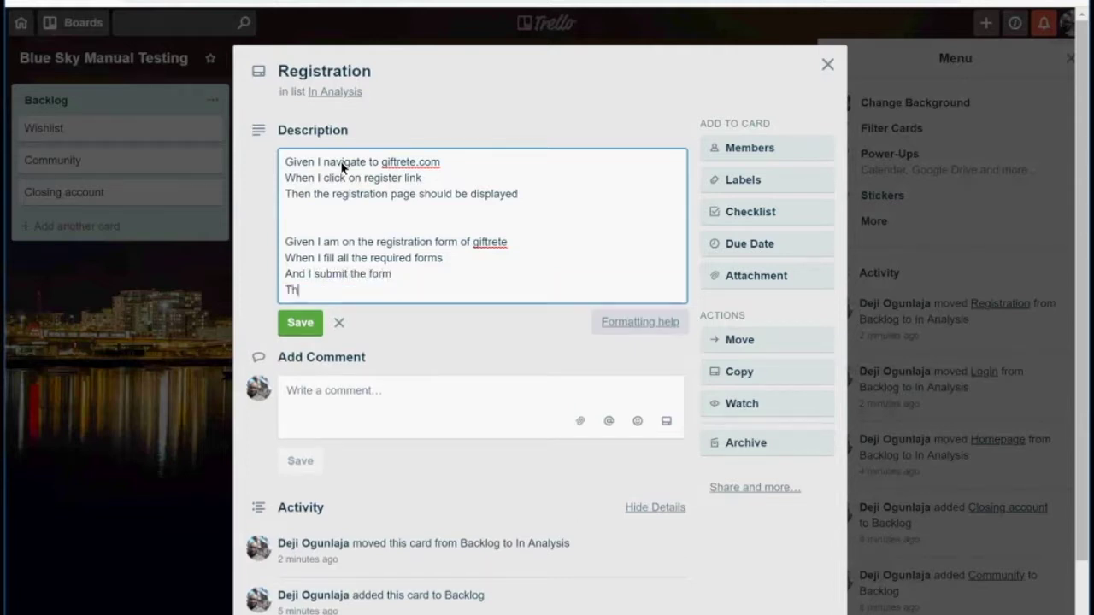
pyautogui.write('en I sh')
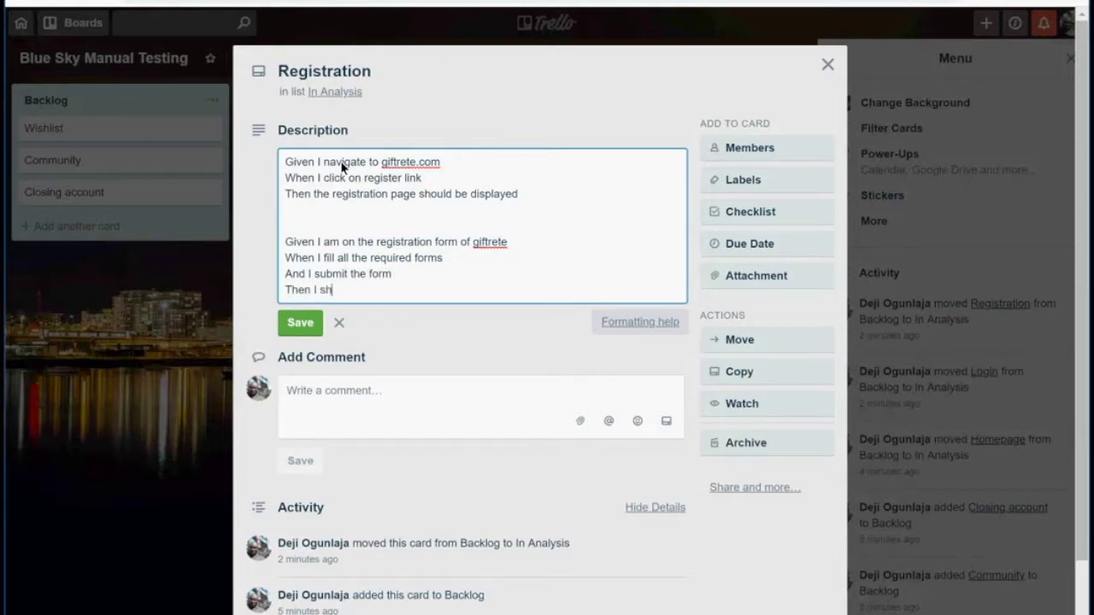
pyautogui.write('ould be regsitered')
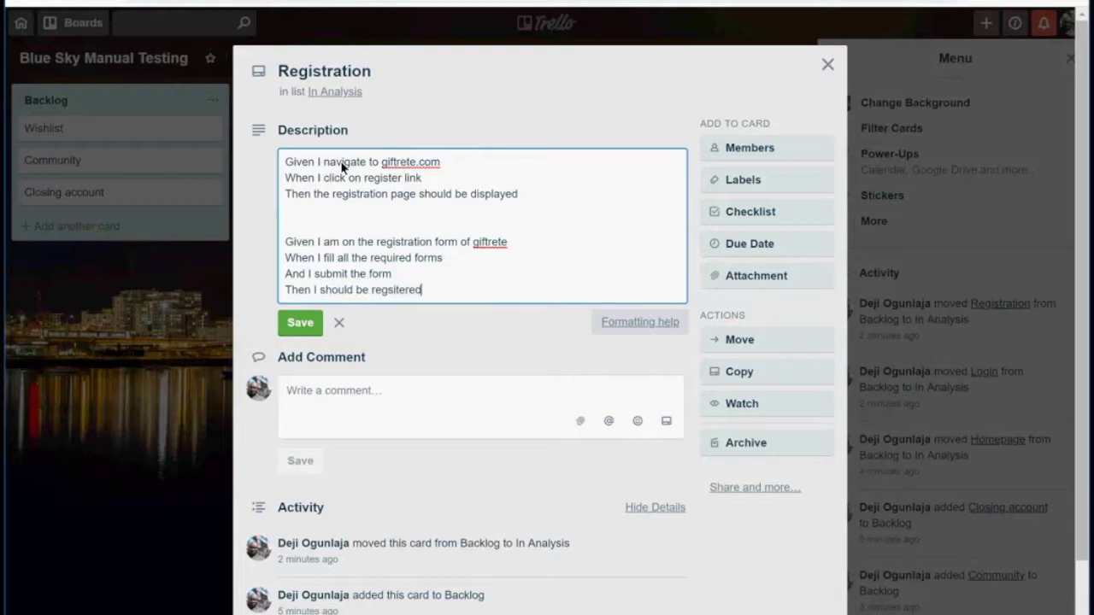
pyautogui.press('BackSpace')
pyautogui.press('BackSpace')
pyautogui.press('BackSpace')
pyautogui.press('BackSpace')
pyautogui.press('BackSpace')
pyautogui.press('BackSpace')
pyautogui.press('BackSpace')
pyautogui.write('istered')
pyautogui.press('Return')
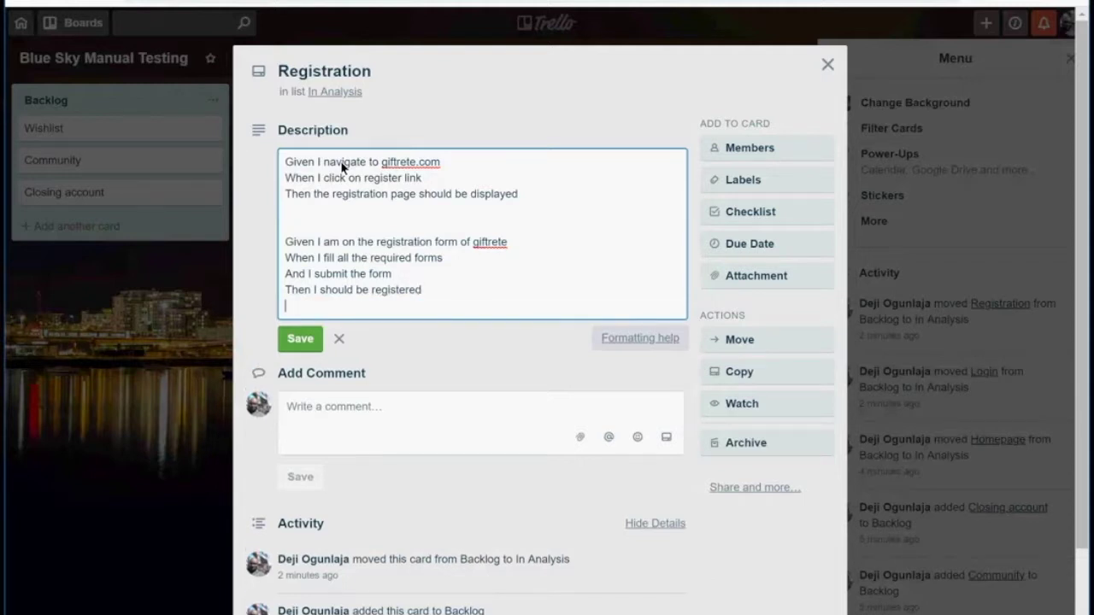
pyautogui.click(301, 339)
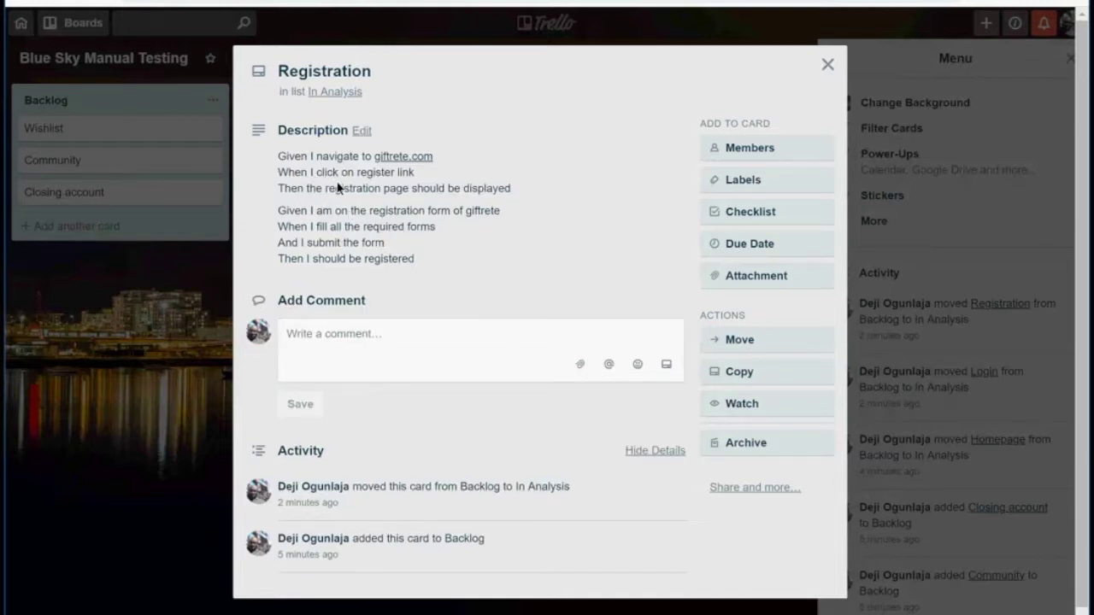
pyautogui.click(827, 66)
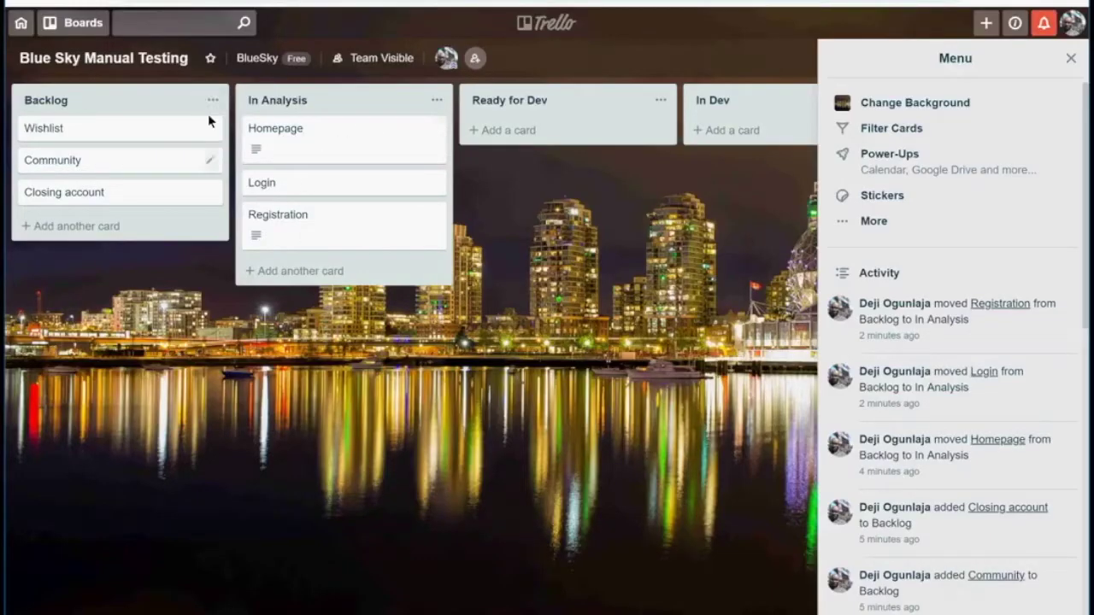
# Step: Open the Login card in In Analysis and begin its description with the line "Given I am Giftrete page"
pyautogui.click(268, 179)
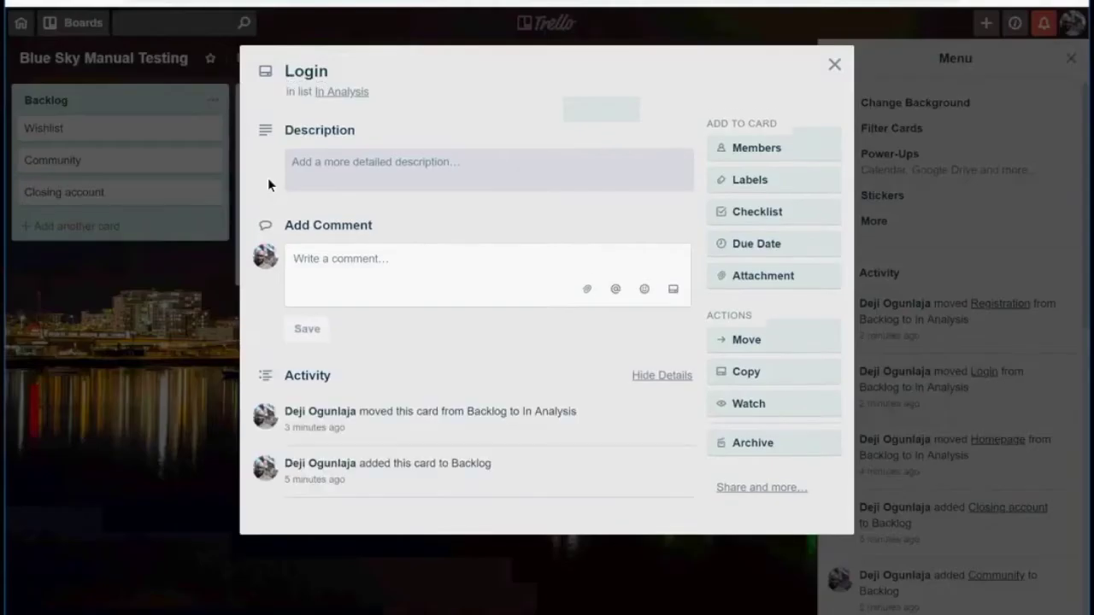
pyautogui.click(317, 176)
pyautogui.write('Given I am')
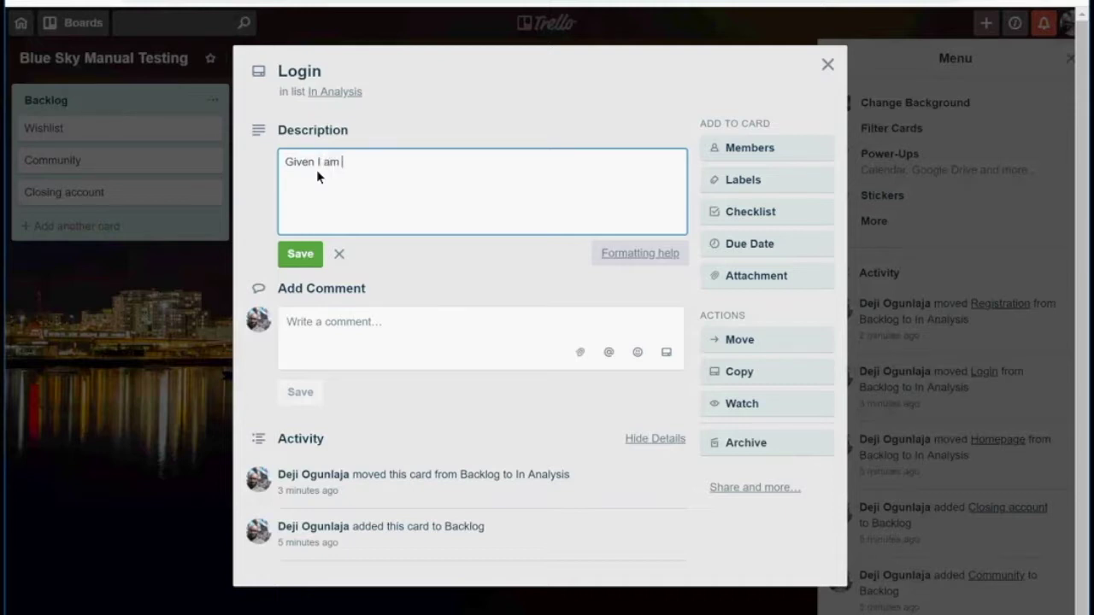
pyautogui.write('gived')
pyautogui.press('BackSpace')
pyautogui.press('BackSpace')
pyautogui.press('BackSpace')
pyautogui.press('BackSpace')
pyautogui.write('iftrete page')
pyautogui.press('Return')
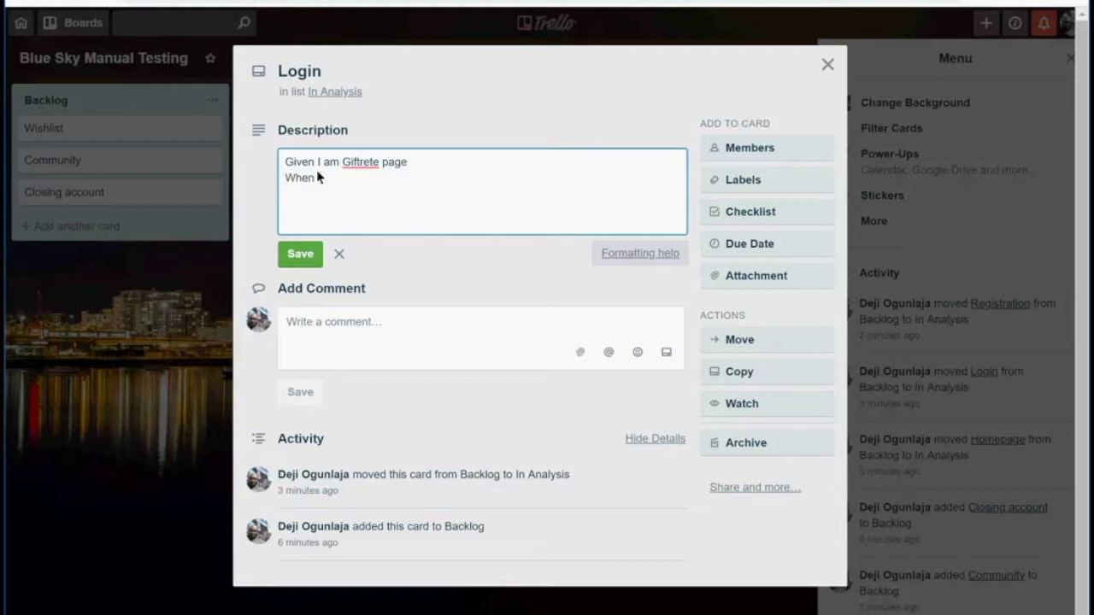
# Step: Add the lines "When I click on the login page" and "And I enter a valid password" to the Login description
pyautogui.write('When I click on the login page')
pyautogui.press('Return')
pyautogui.write('passowrd')
pyautogui.press('BackSpace')
pyautogui.press('BackSpace')
pyautogui.press('BackSpace')
pyautogui.press('BackSpace')
pyautogui.press('BackSpace')
pyautogui.press('BackSpace')
pyautogui.press('BackSpace')
pyautogui.press('BackSpace')
pyautogui.press('BackSpace')
pyautogui.press('BackSpace')
pyautogui.press('BackSpace')
pyautogui.press('BackSpace')
pyautogui.write('a valid password')
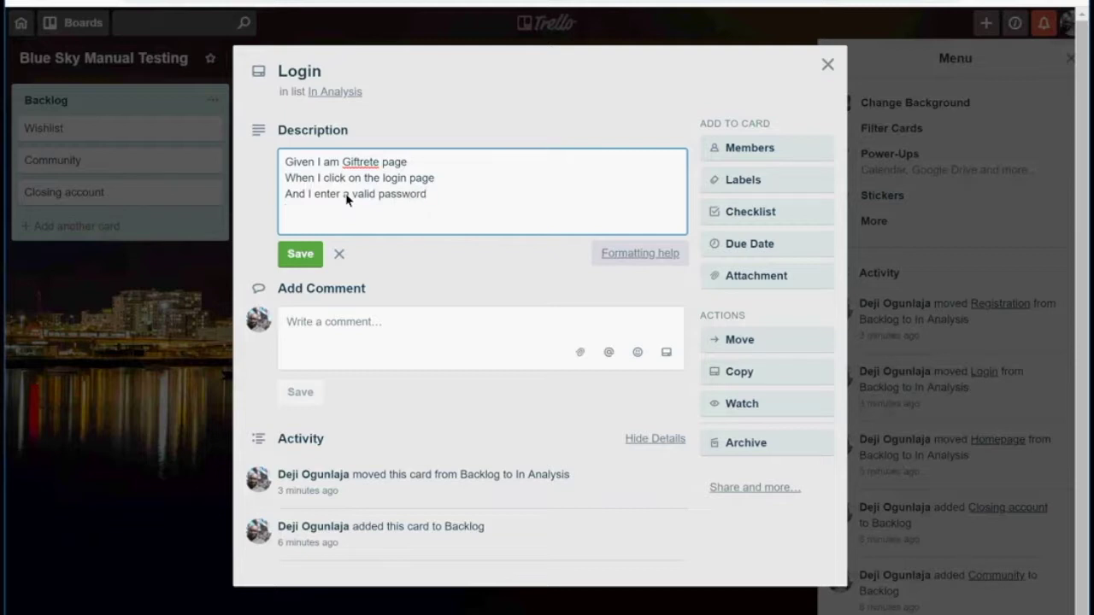
# Step: Start another "And" line at the end, and insert "And I enter a valid username" above the valid password line
pyautogui.press('Return')
pyautogui.write('And')
pyautogui.click(446, 178)
pyautogui.press('Return')
pyautogui.write('And I')
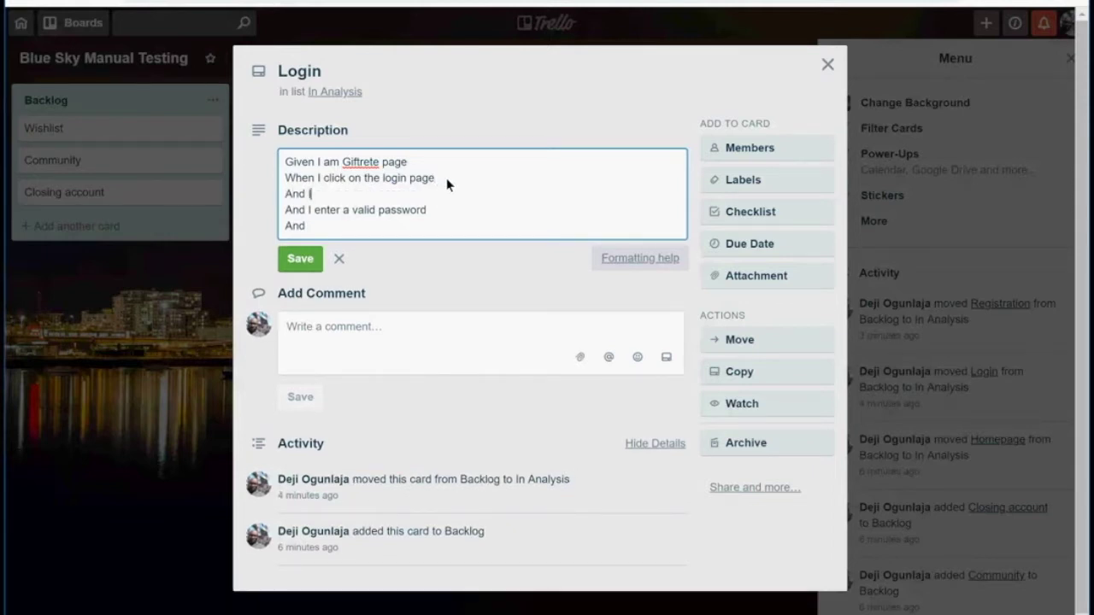
pyautogui.write(' enter a valid username')
# Step: Complete the last line as "And I click on login button" and add "Then I should be logged in" below it
pyautogui.click(348, 227)
pyautogui.write('I cl')
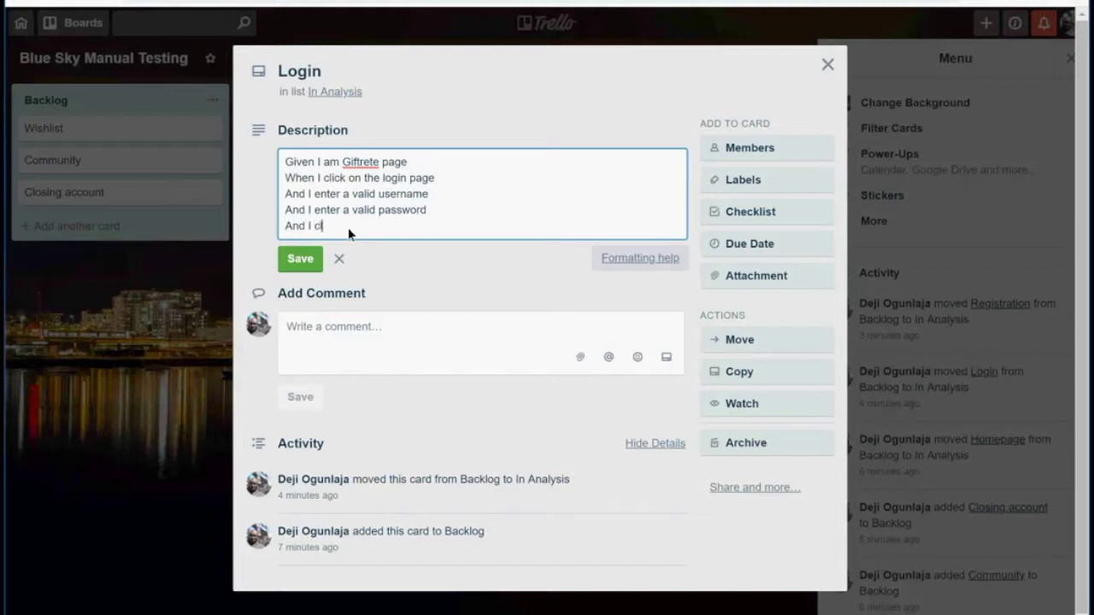
pyautogui.write('ick on login button')
pyautogui.press('Return')
pyautogui.write('Then I shou')
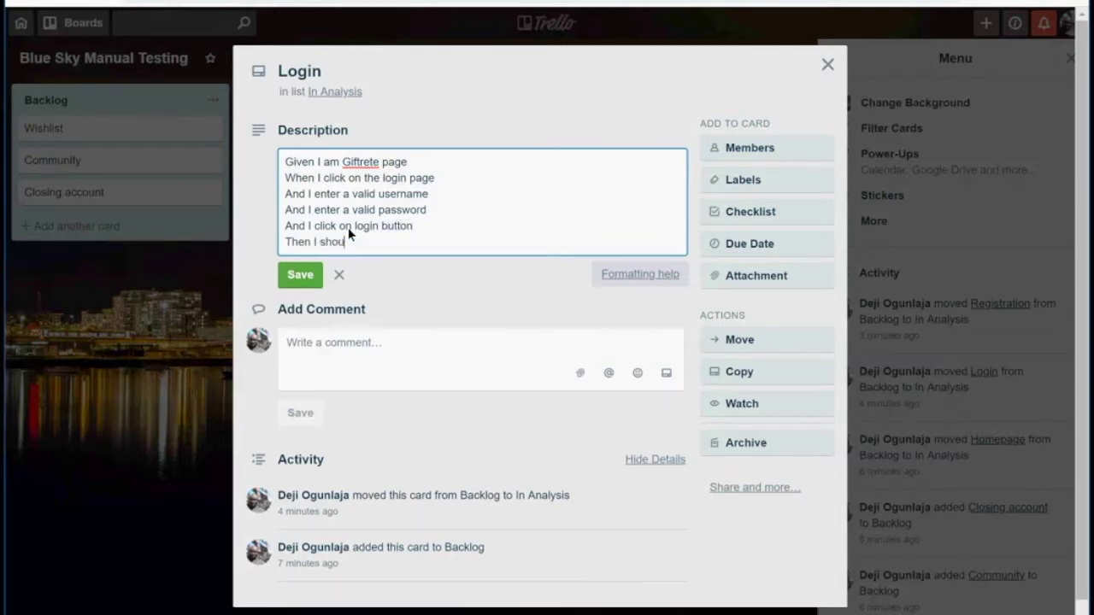
pyautogui.write('ld be logged in')
# Step: Below a blank line, start a second Login scenario with "Given I am the Giftrete" and head it "Scanario: Invalid Login"
pyautogui.press('Return')
pyautogui.write('Given I am the Giftrete')
pyautogui.press('Up')
pyautogui.press('Return')
pyautogui.write('Inval')
pyautogui.press('BackSpace')
pyautogui.press('BackSpace')
pyautogui.press('BackSpace')
pyautogui.press('BackSpace')
pyautogui.press('BackSpace')
pyautogui.write('Scanario')
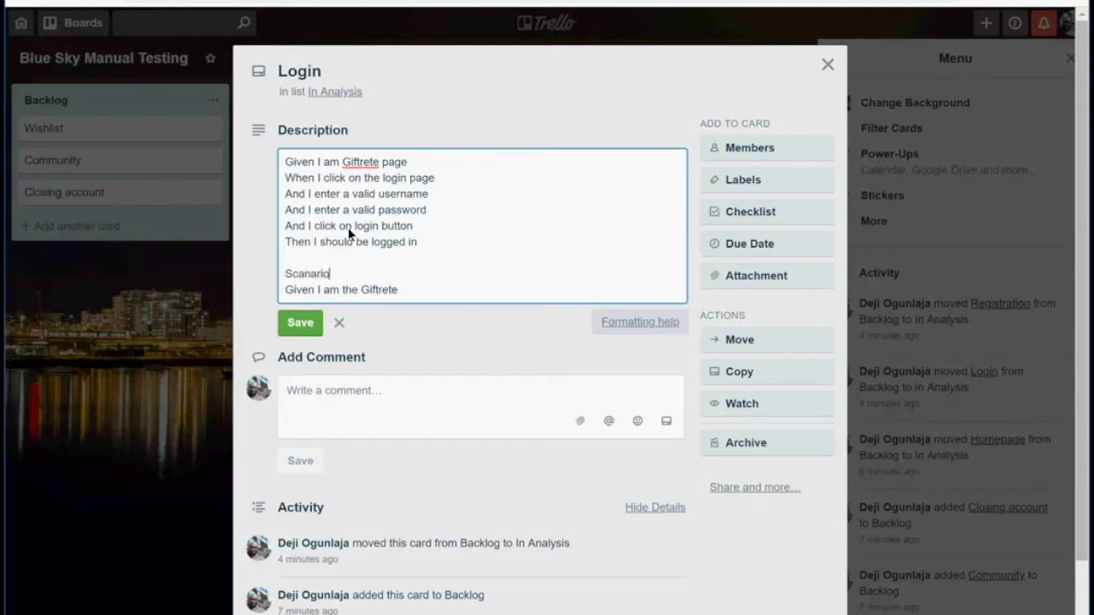
pyautogui.write(': Invalid Login')
# Step: Complete the second scenario's Given line with "site" and begin the following line with "When"
pyautogui.click(411, 290)
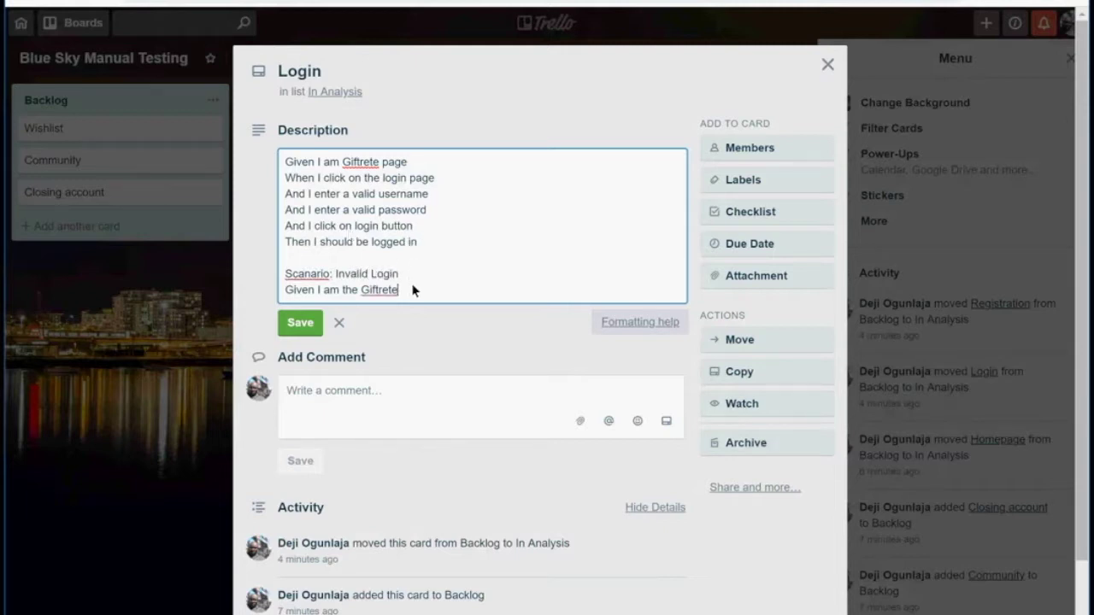
pyautogui.write('s')
pyautogui.press('BackSpace')
pyautogui.write('site')
pyautogui.press('Return')
pyautogui.write('When')
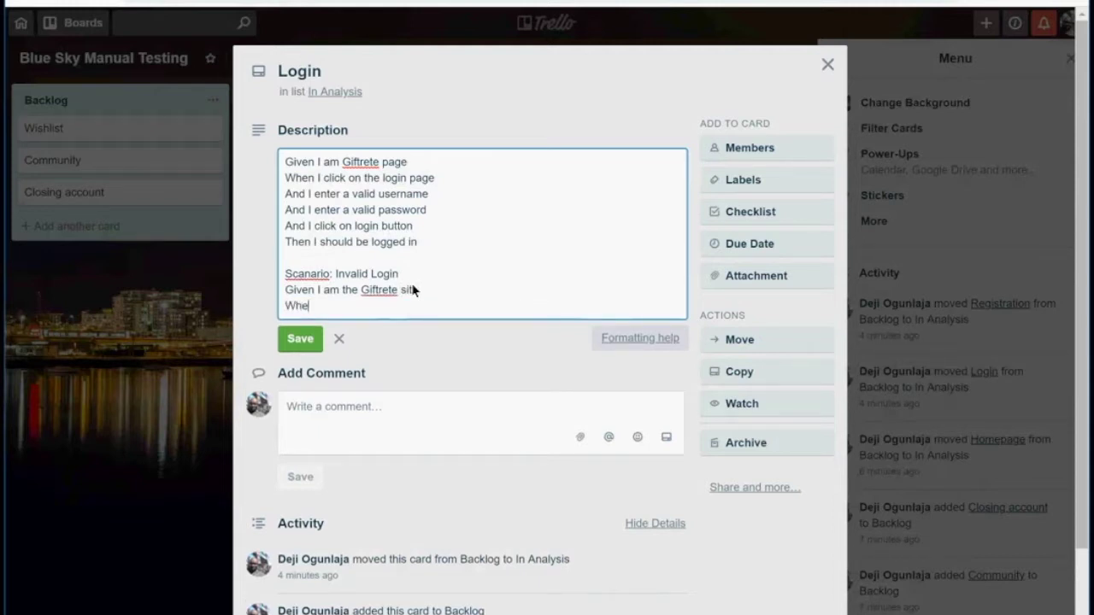
# Step: Copy the first scenario's When-to-Then lines into the Invalid Login scenario, replacing its unfinished "When" line
pyautogui.moveTo(427, 244); pyautogui.dragTo(218, 184)
pyautogui.hotkey('ctrl', 'c')
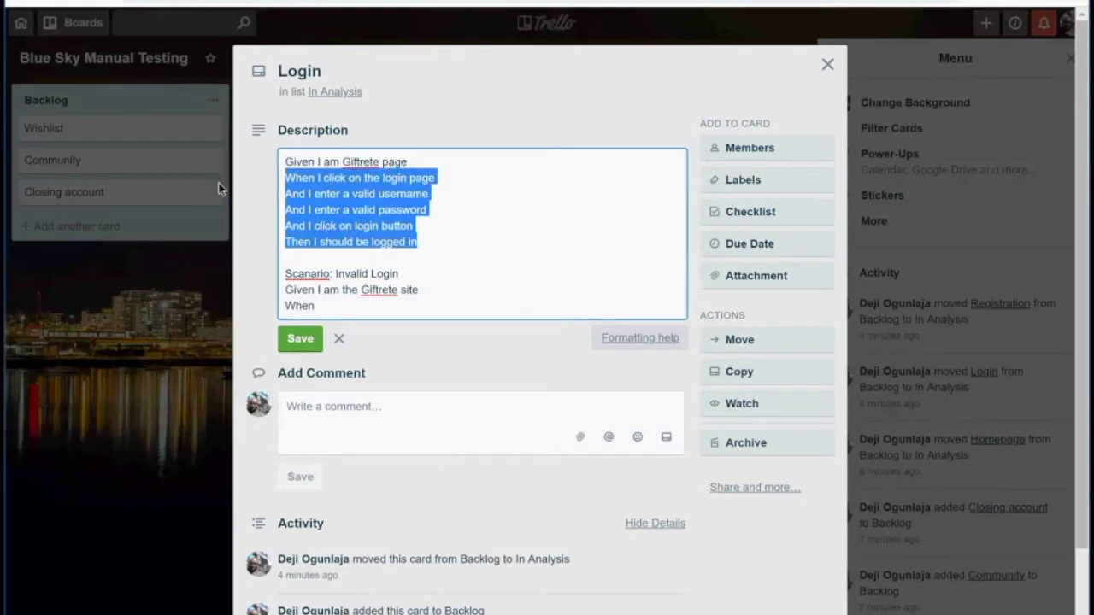
pyautogui.doubleClick(298, 306)
pyautogui.hotkey('ctrl', 'v')
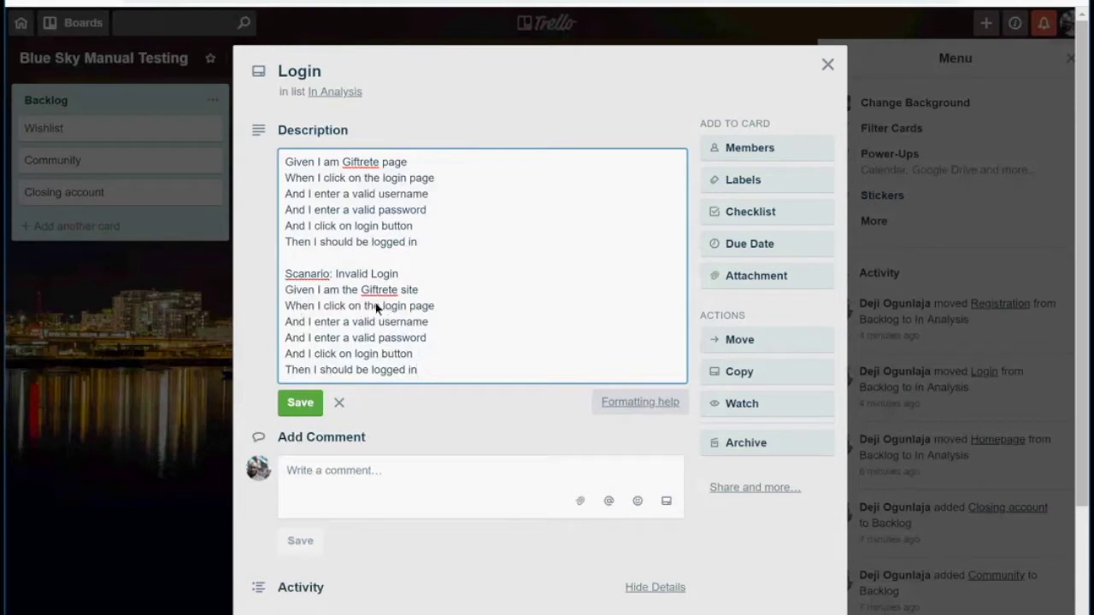
# Step: Add the heading "Scanario: Valid Login" directly above the first Login scenario, adapting the Invalid Login heading
pyautogui.click(286, 164)
pyautogui.press('Return')
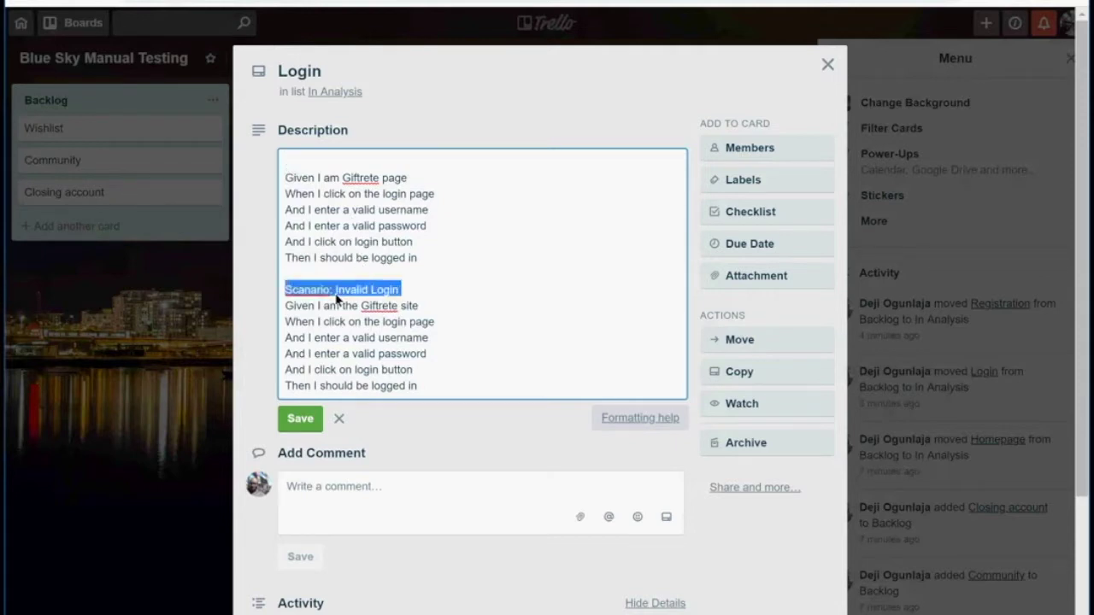
pyautogui.click(304, 160)
pyautogui.write('Scenario: Invalid Login')
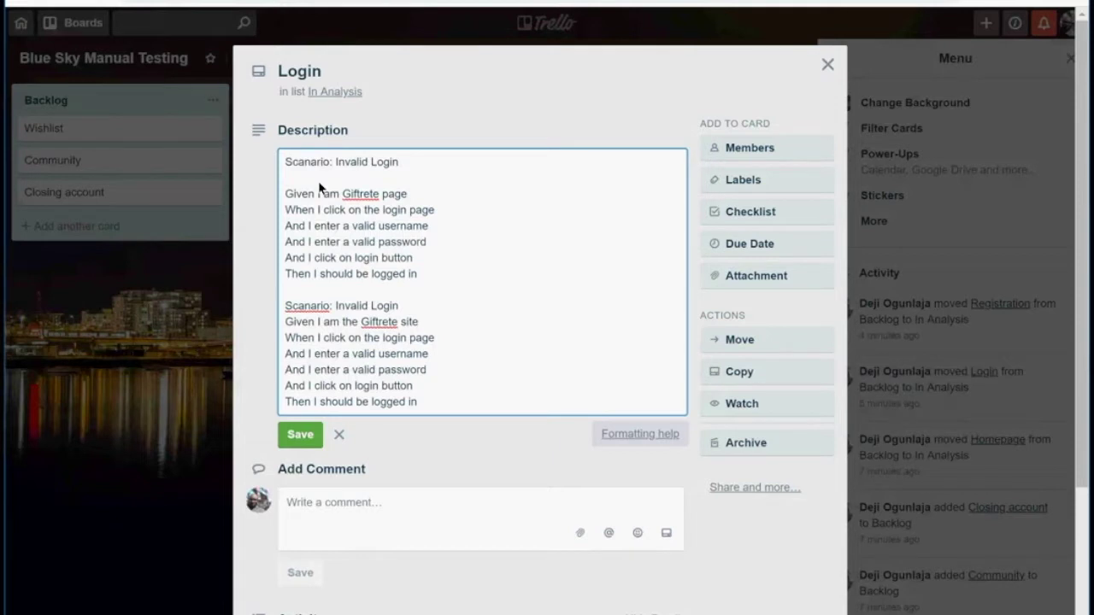
pyautogui.press('BackSpace')
pyautogui.click(351, 164)
pyautogui.press('BackSpace')
pyautogui.press('BackSpace')
pyautogui.press('BackSpace')
pyautogui.write('V')
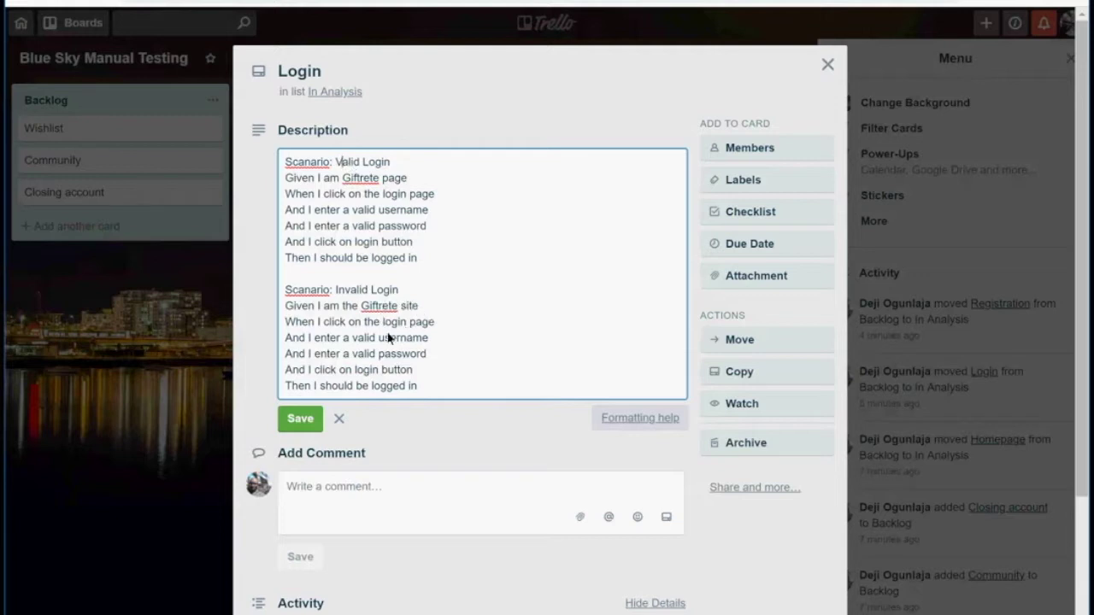
# Step: Change the Invalid Login scenario to "And I enter a invalid username" and "Then I should NOT be logged in"
pyautogui.click(354, 339)
pyautogui.write('in')
pyautogui.doubleClick(365, 357)
pyautogui.doubleClick(366, 369)
pyautogui.write('NOT')
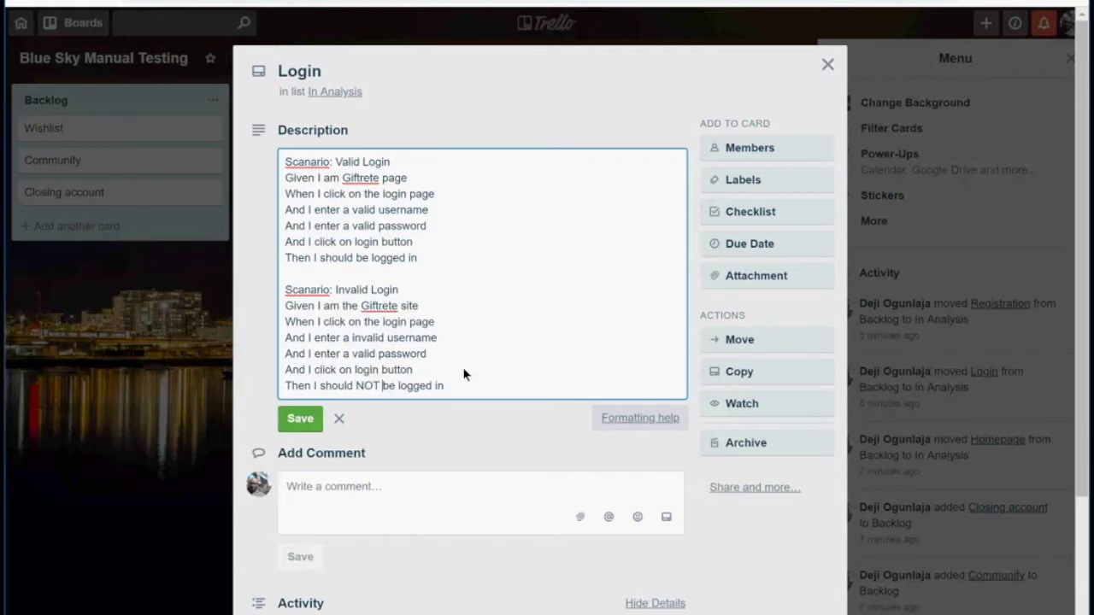
# Step: Correct the spelling of "Scanario" to "Scenario" in both scenario headings
pyautogui.moveTo(484, 384); pyautogui.dragTo(264, 288)
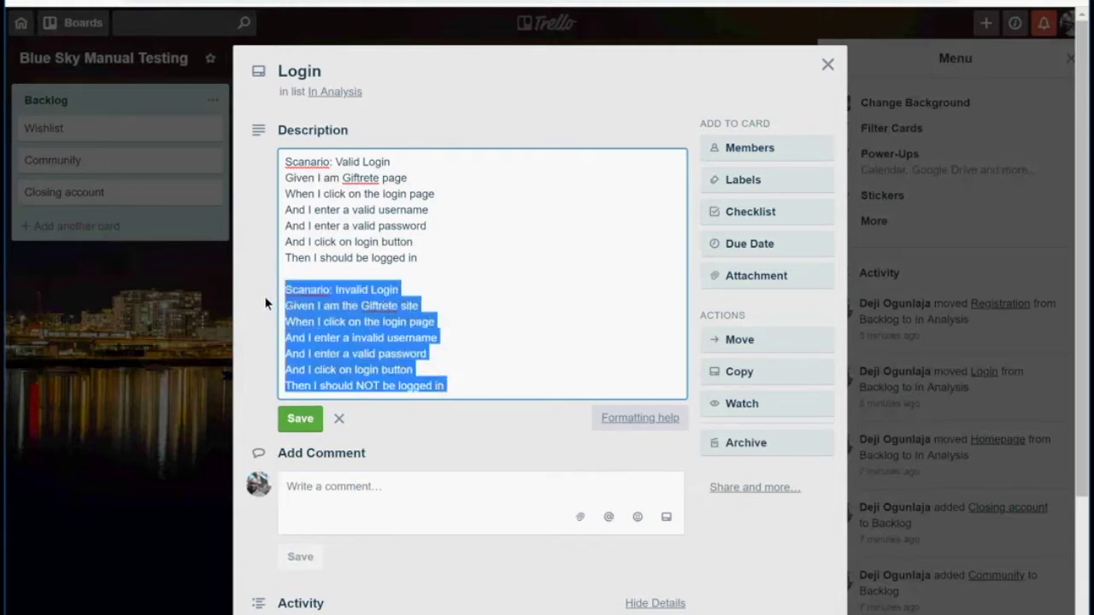
pyautogui.click(282, 295)
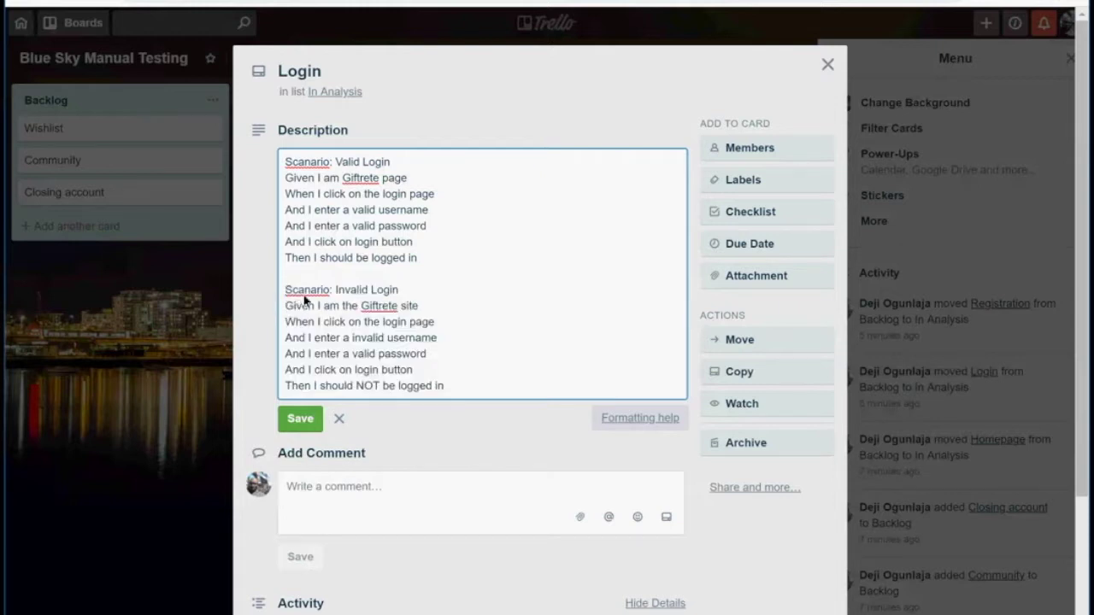
pyautogui.click(301, 294)
pyautogui.rightClick(310, 171)
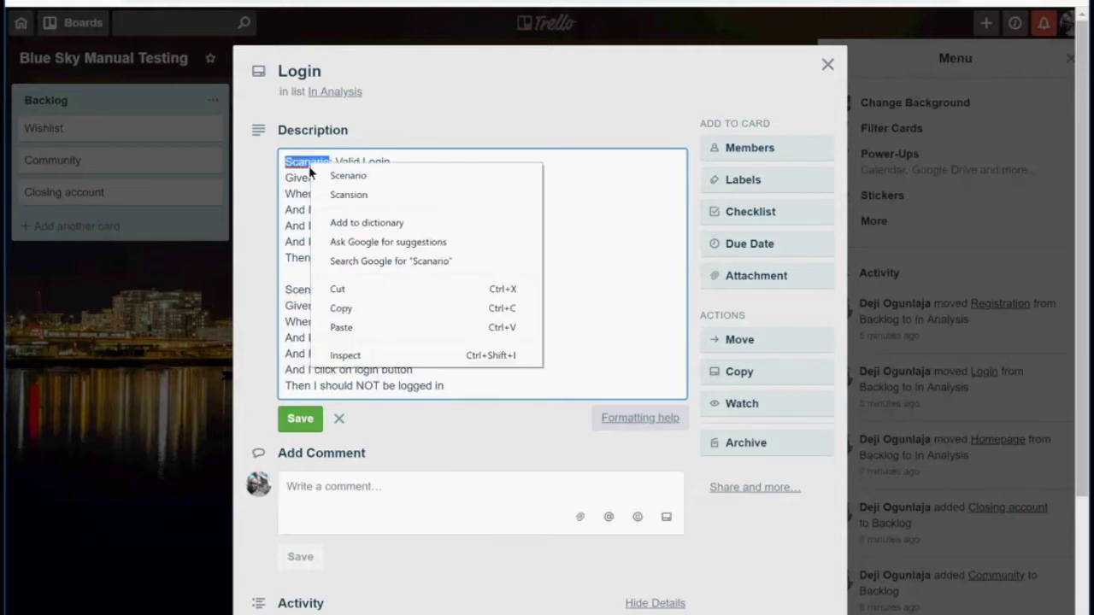
pyautogui.click(359, 177)
# Step: Duplicate the whole Invalid Login scenario at the end of the description, separated by blank lines
pyautogui.hotkey('shift', 'Down')
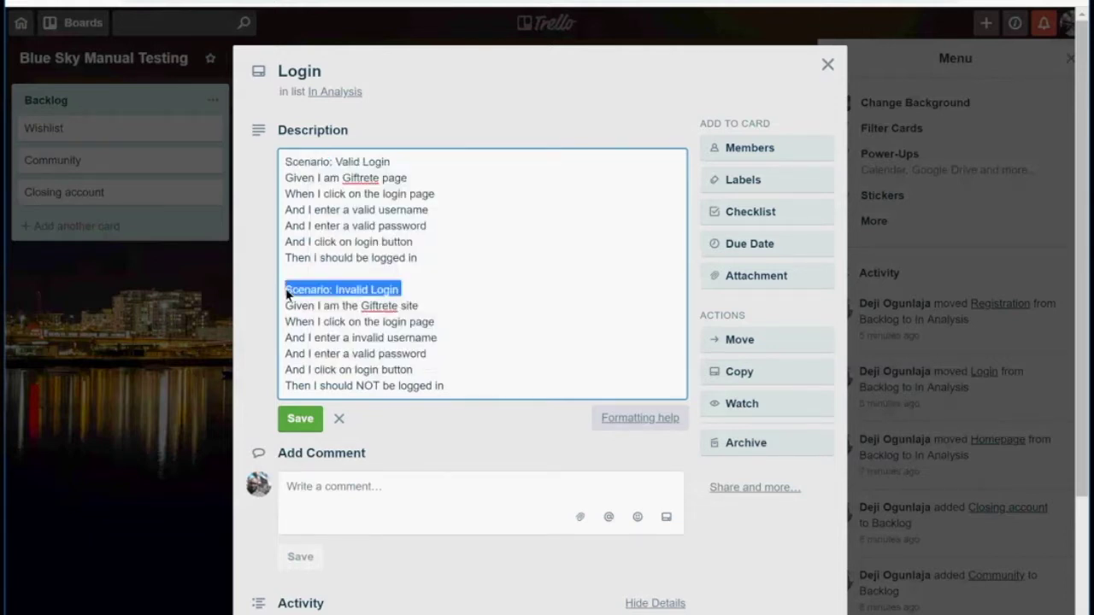
pyautogui.hotkey('shift', 'Down')
pyautogui.hotkey('ctrl', 'shift', 'End')
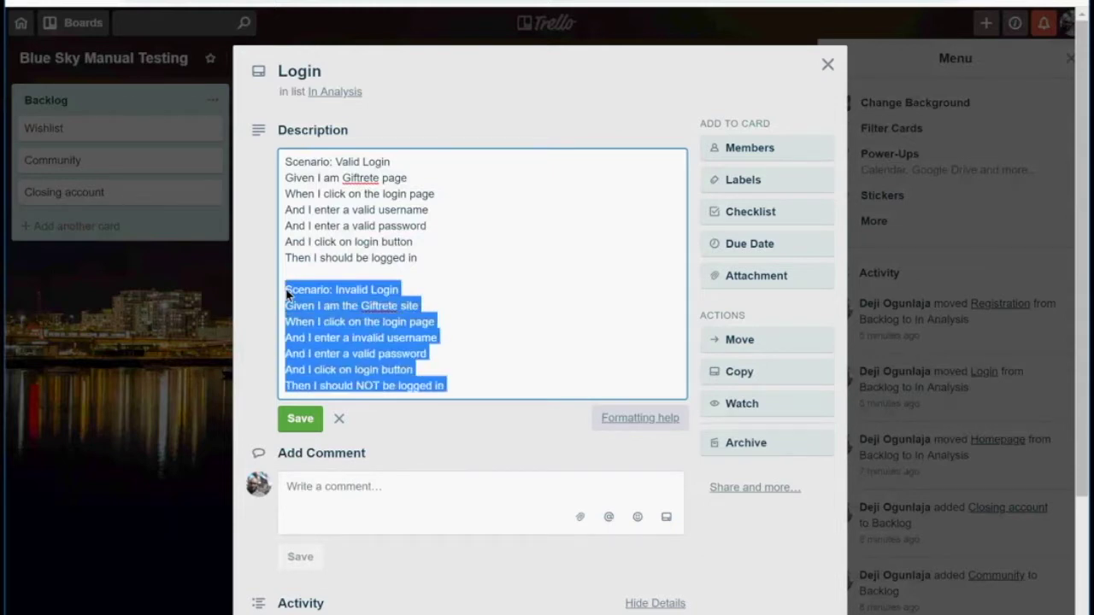
pyautogui.hotkey('ctrl', 'c')
pyautogui.press('Right')
pyautogui.press('Return')
pyautogui.press('Return')
pyautogui.press('Return')
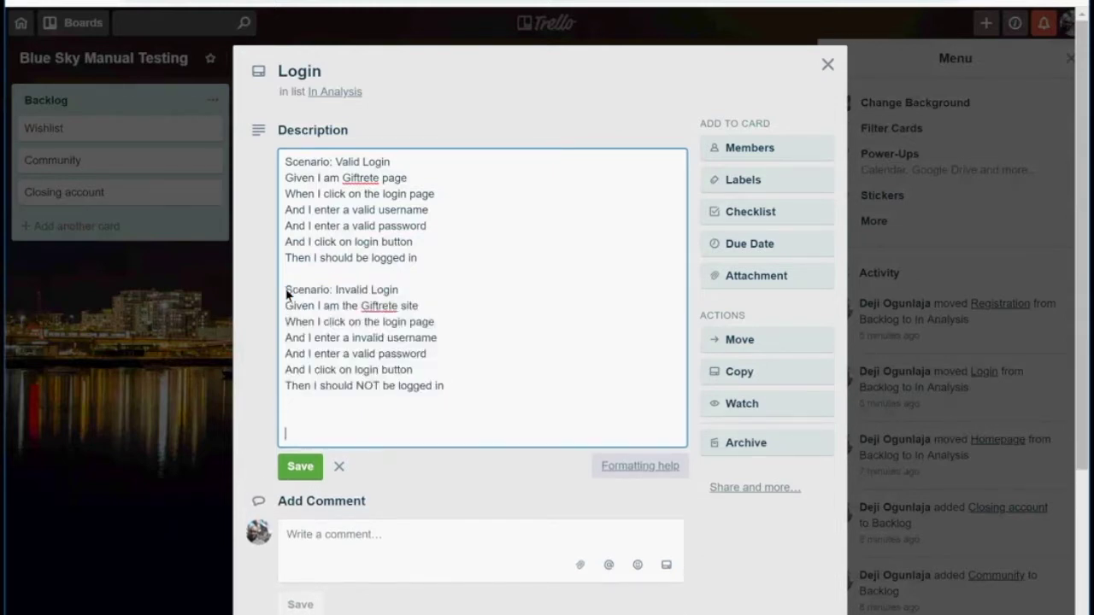
pyautogui.hotkey('ctrl', 'v')
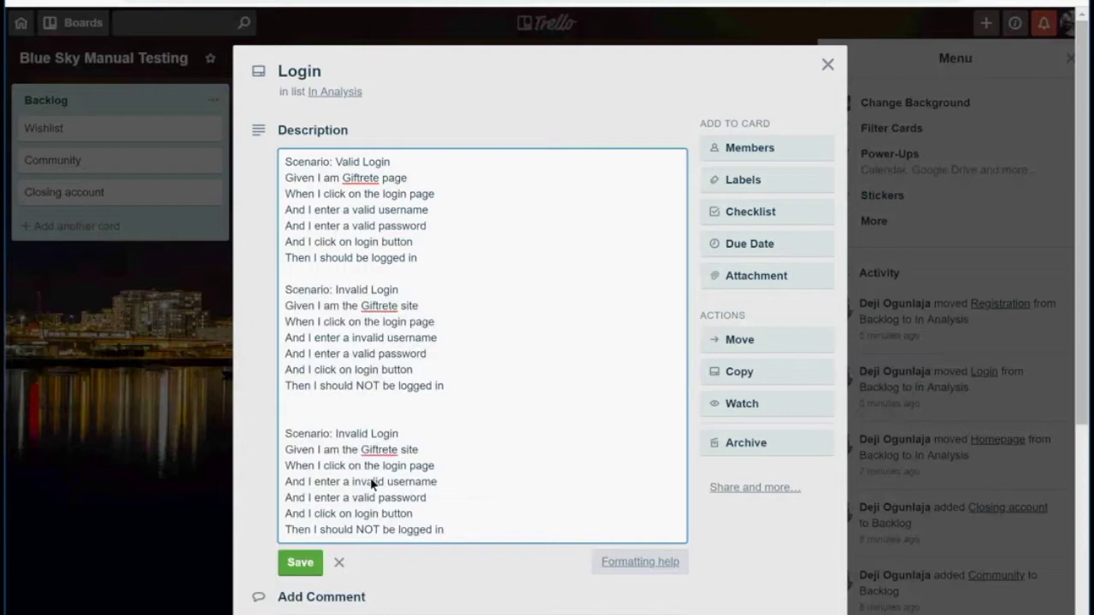
# Step: Change the duplicated scenario to use a valid username and an invalid password
pyautogui.doubleClick(363, 483)
pyautogui.write('valid Log')
pyautogui.write('in')
# Step: Review the three scenario headings and save the Login description
pyautogui.click(329, 166)
pyautogui.tripleClick(328, 172)
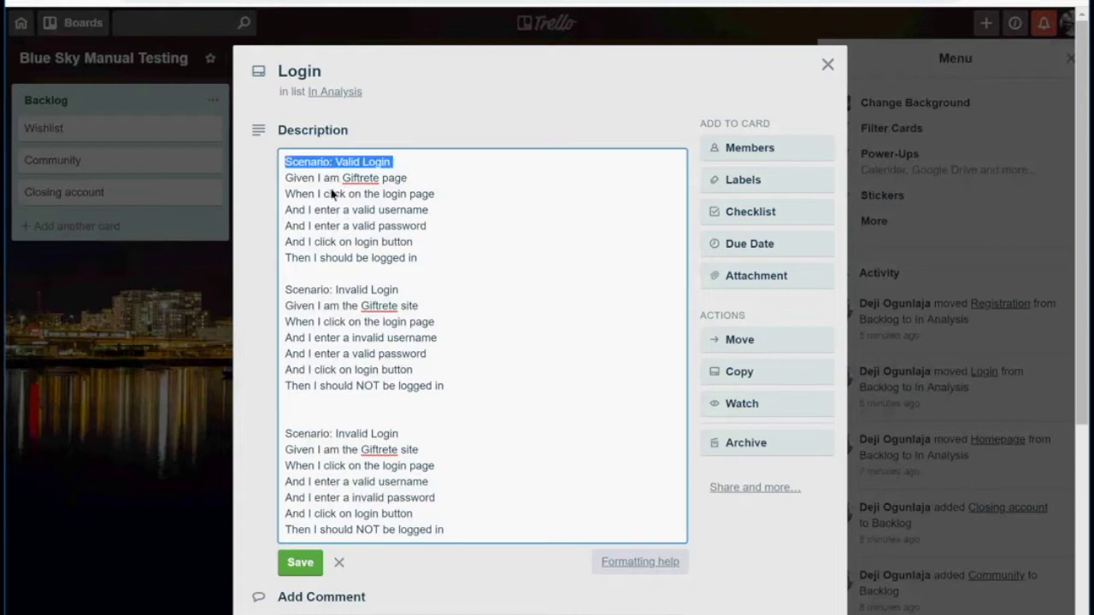
pyautogui.moveTo(286, 289); pyautogui.dragTo(326, 291)
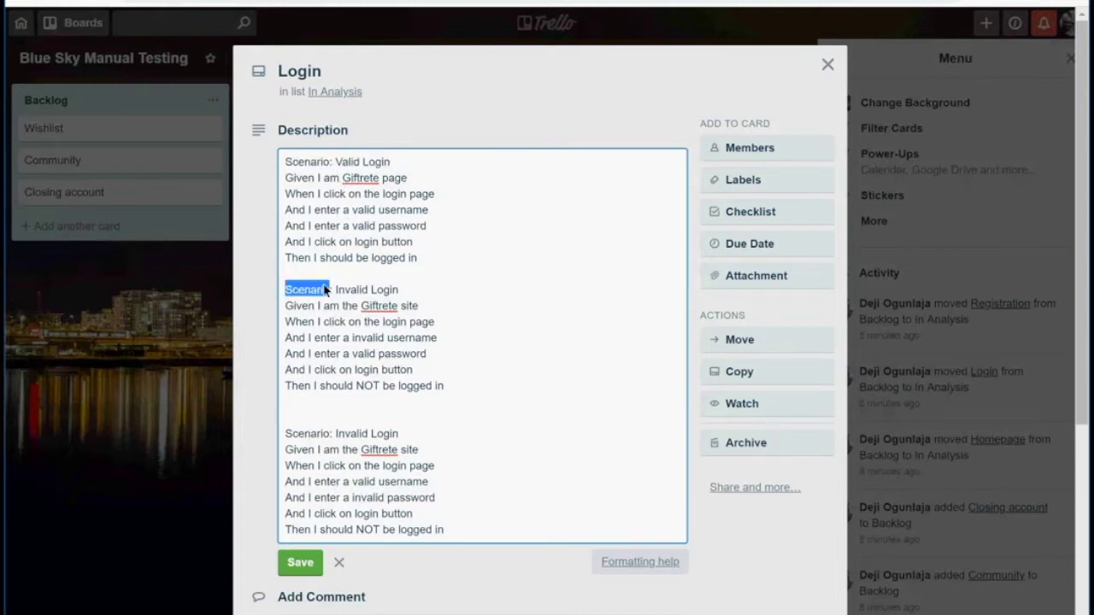
pyautogui.tripleClick(326, 290)
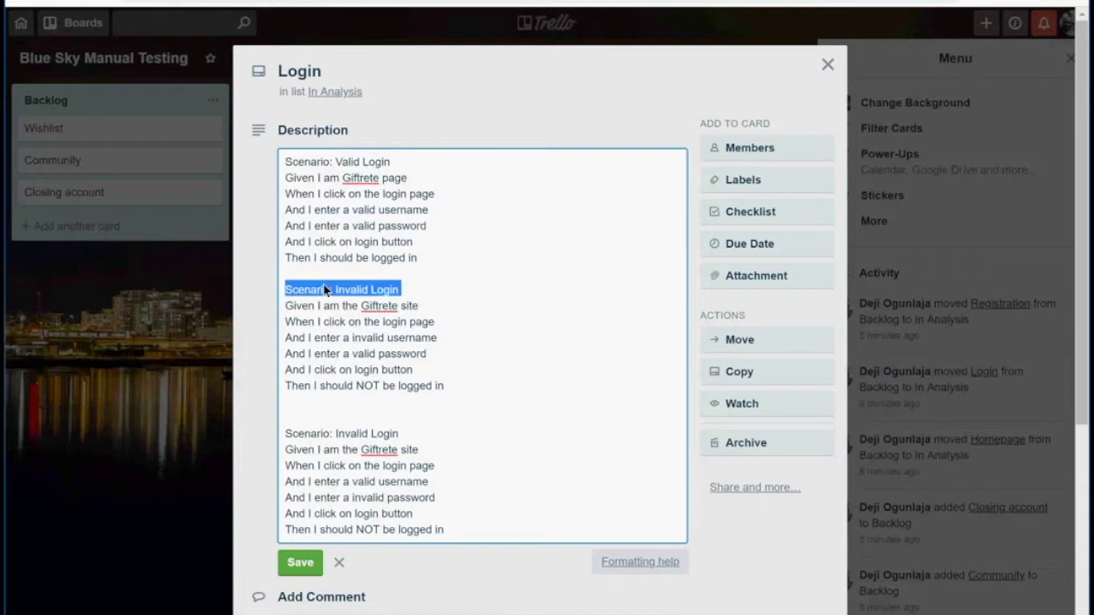
pyautogui.click(329, 434)
pyautogui.tripleClick(329, 434)
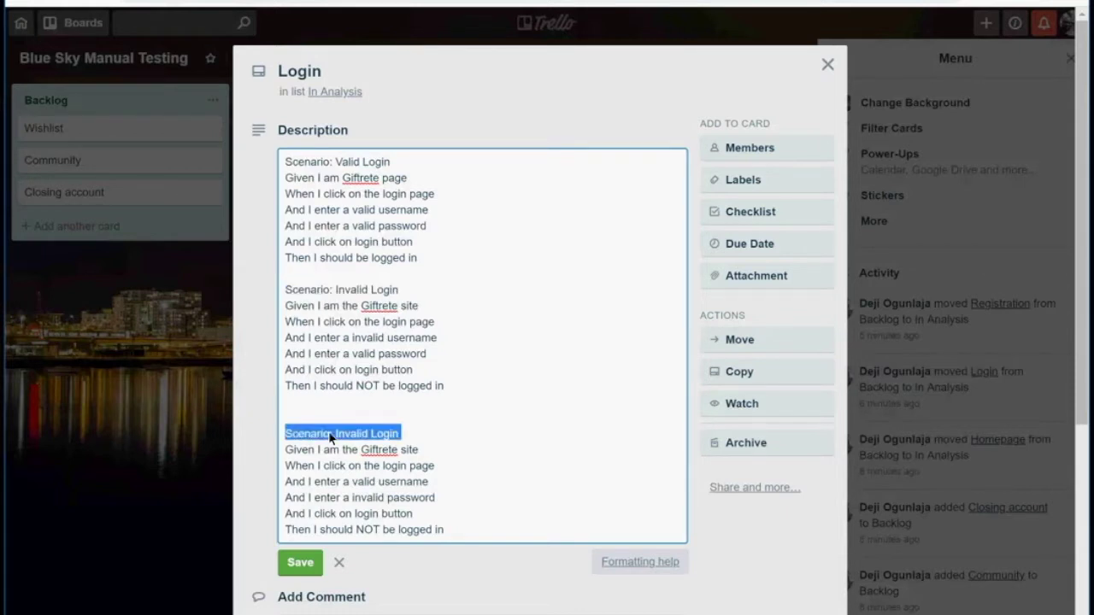
pyautogui.click(303, 561)
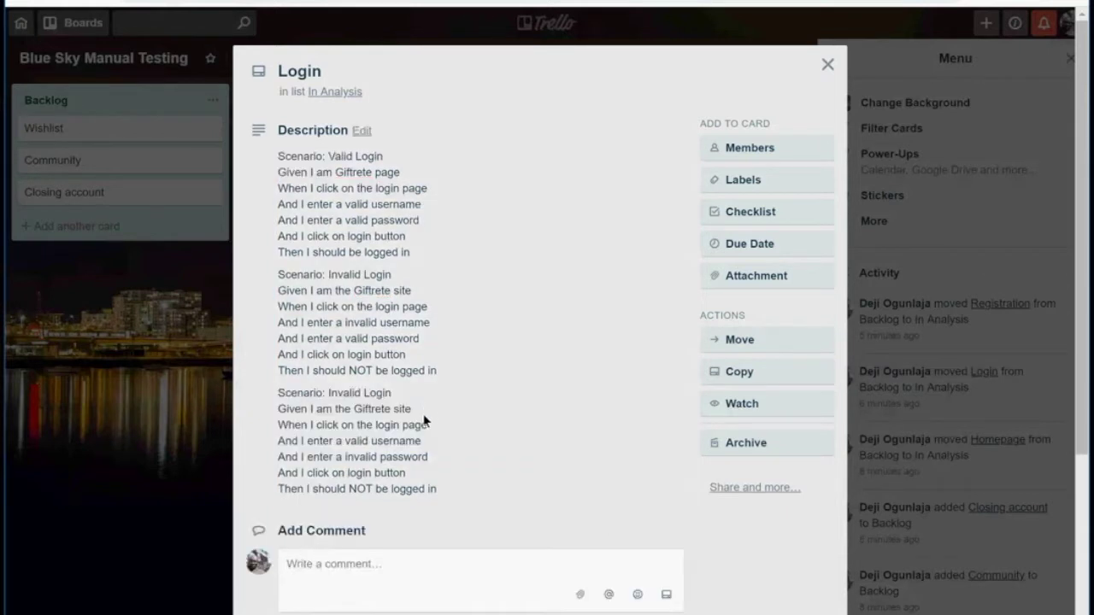
# Step: Reopen the Login description for editing and add the line "As a user of giftrete" above the Valid Login scenario, separated by a blank line
pyautogui.scroll(-1, 413, 276)
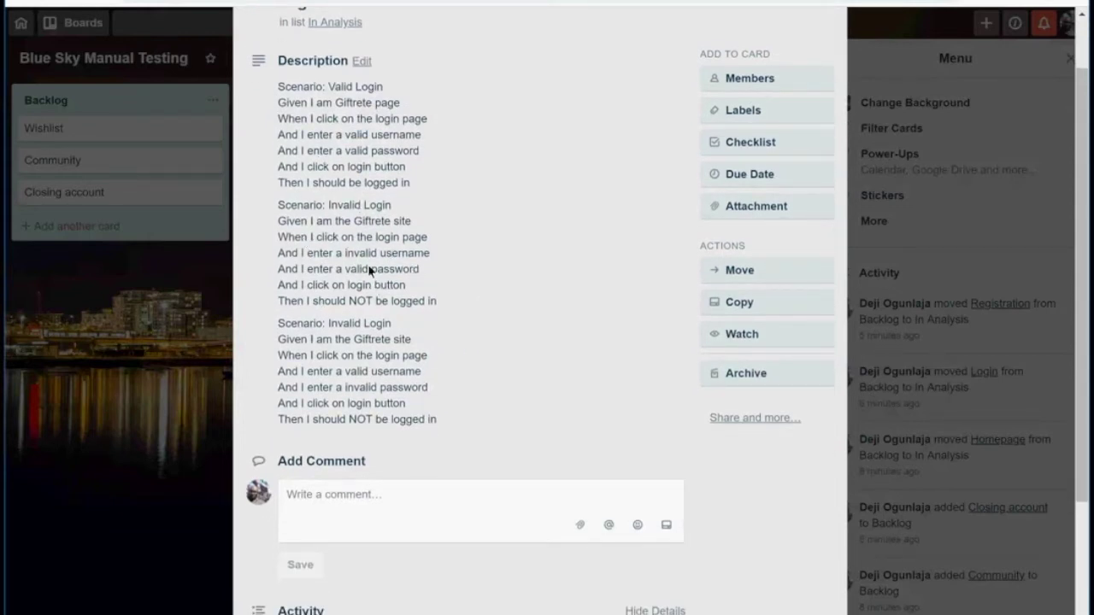
pyautogui.click(360, 62)
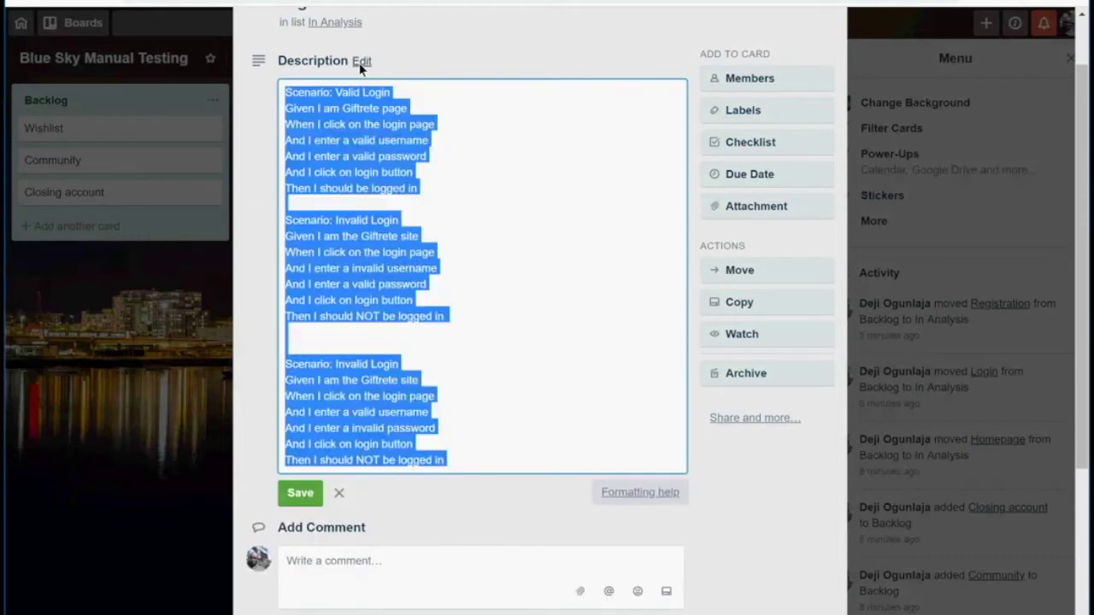
pyautogui.click(442, 238)
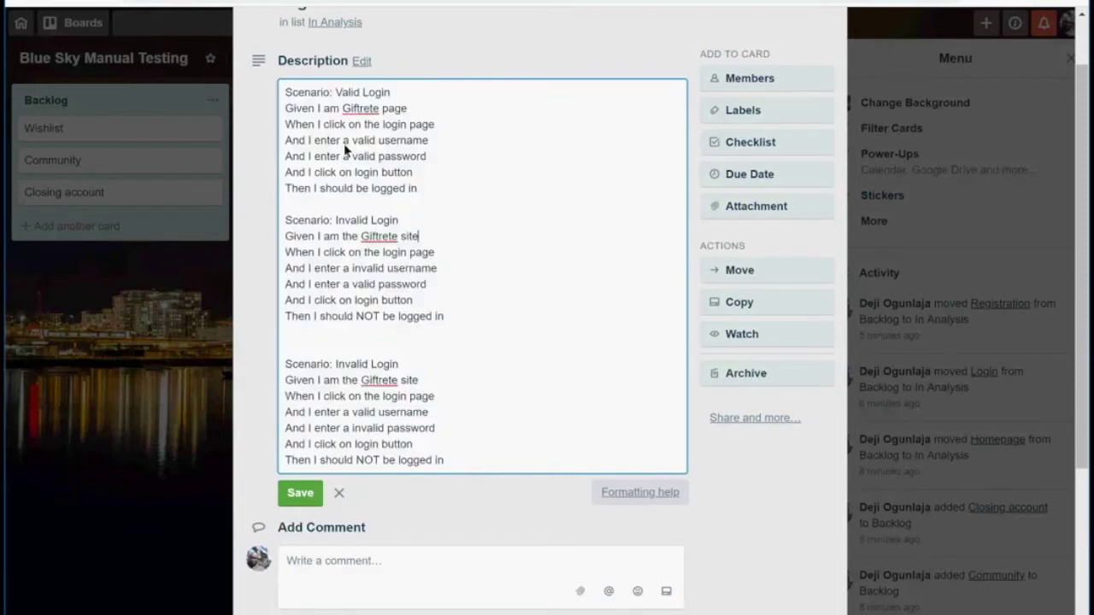
pyautogui.click(286, 95)
pyautogui.press('Return')
pyautogui.press('Return')
pyautogui.press('Up')
pyautogui.press('Up')
pyautogui.write('As a ')
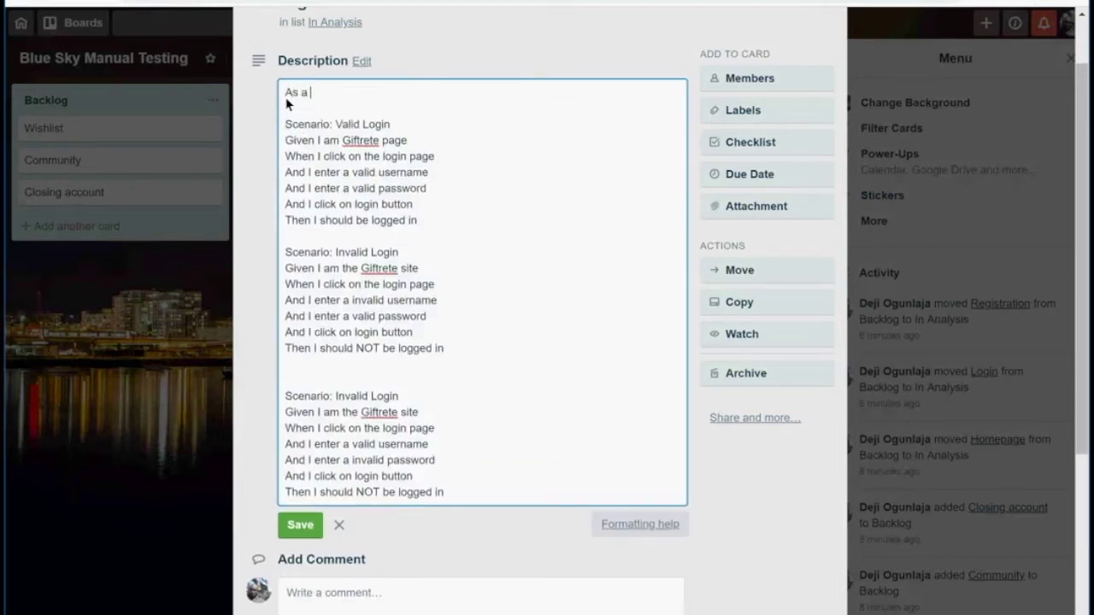
pyautogui.write('user of giftrete')
# Step: Complete the user story with the lines "I want to login" and "So that I can perform some activities"
pyautogui.press('Return')
pyautogui.write('I want to login')
pyautogui.press('Return')
pyautogui.write('So that I can ')
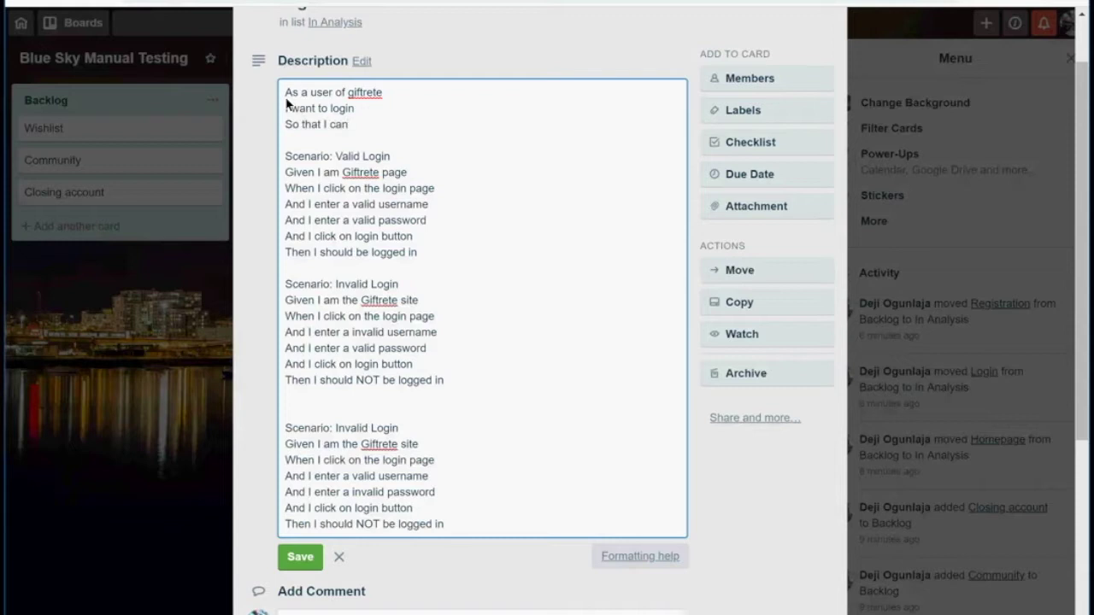
pyautogui.write('perform some activities')
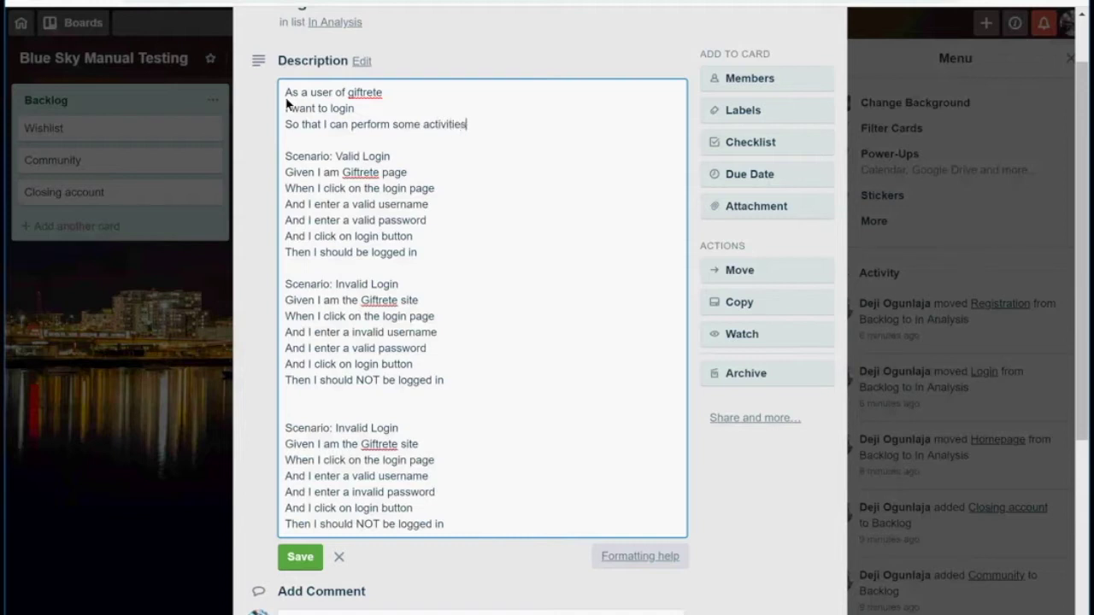
# Step: Add the heading "Acceptance Criteria" directly above the Valid Login scenario, with blank lines between it and the user story
pyautogui.press('Return')
pyautogui.press('Return')
pyautogui.press('Return')
pyautogui.press('BackSpace')
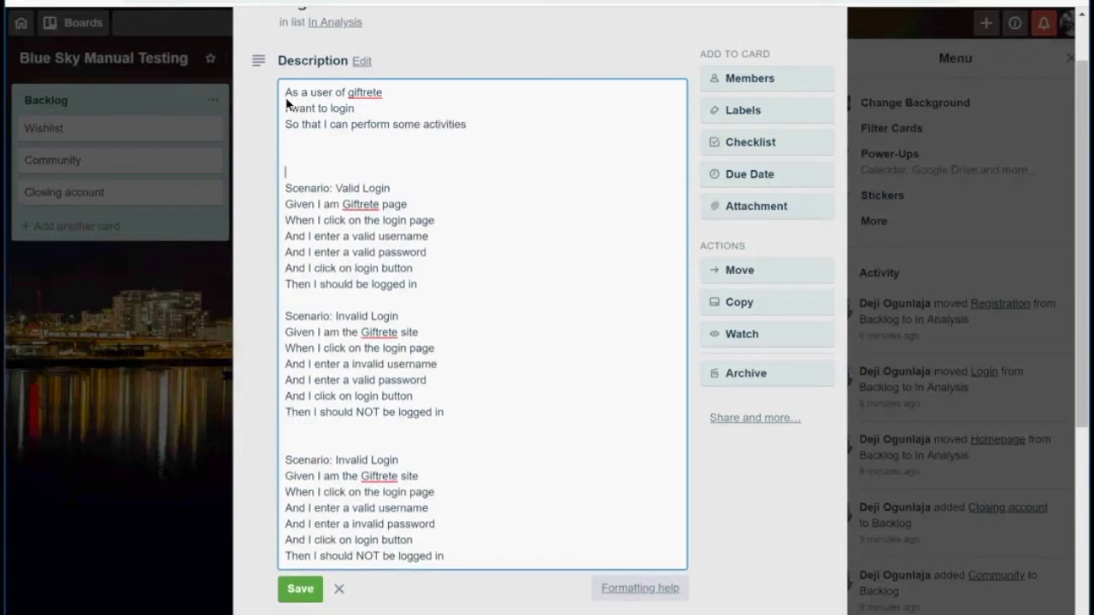
pyautogui.write('R')
pyautogui.write('Accepr')
pyautogui.write('ance C')
pyautogui.write('riteria')
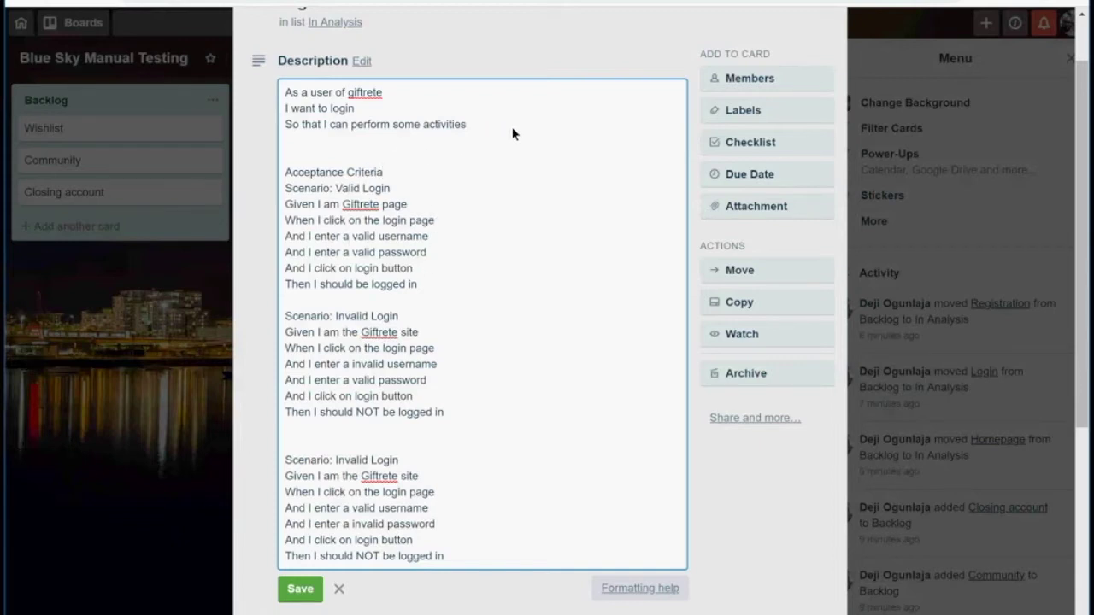
# Step: Review the user story and acceptance criteria, save the Login description and close the card
pyautogui.moveTo(513, 135); pyautogui.dragTo(272, 66)
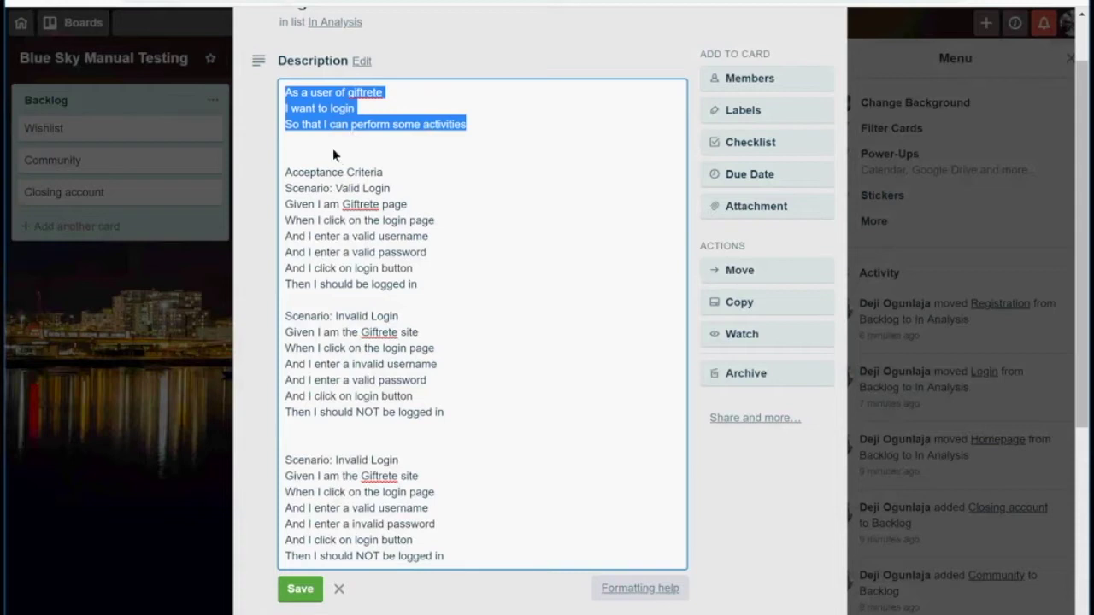
pyautogui.doubleClick(377, 239)
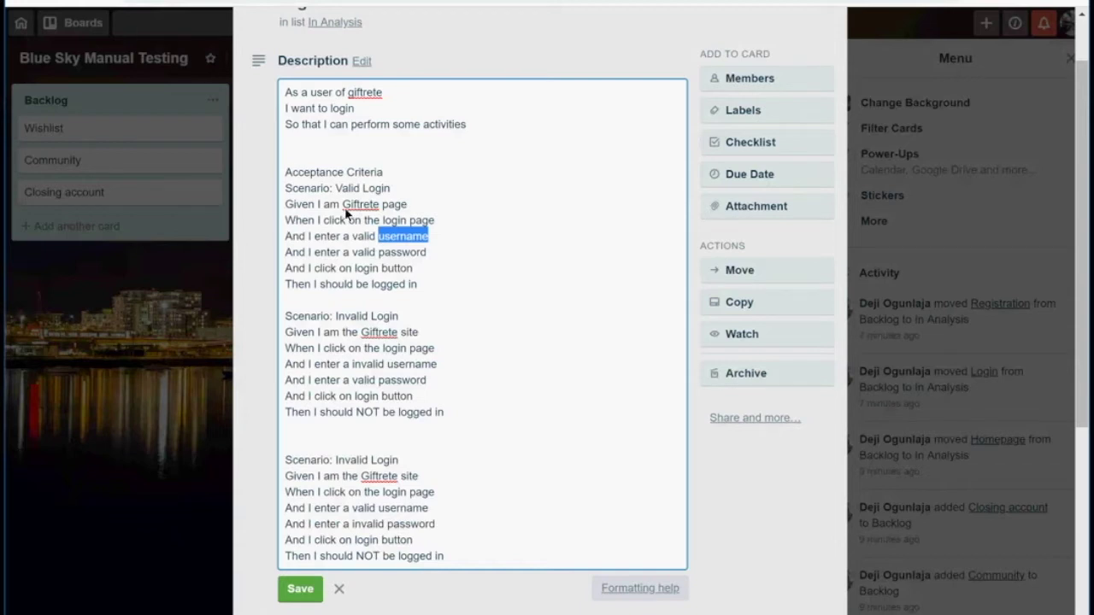
pyautogui.click(306, 588)
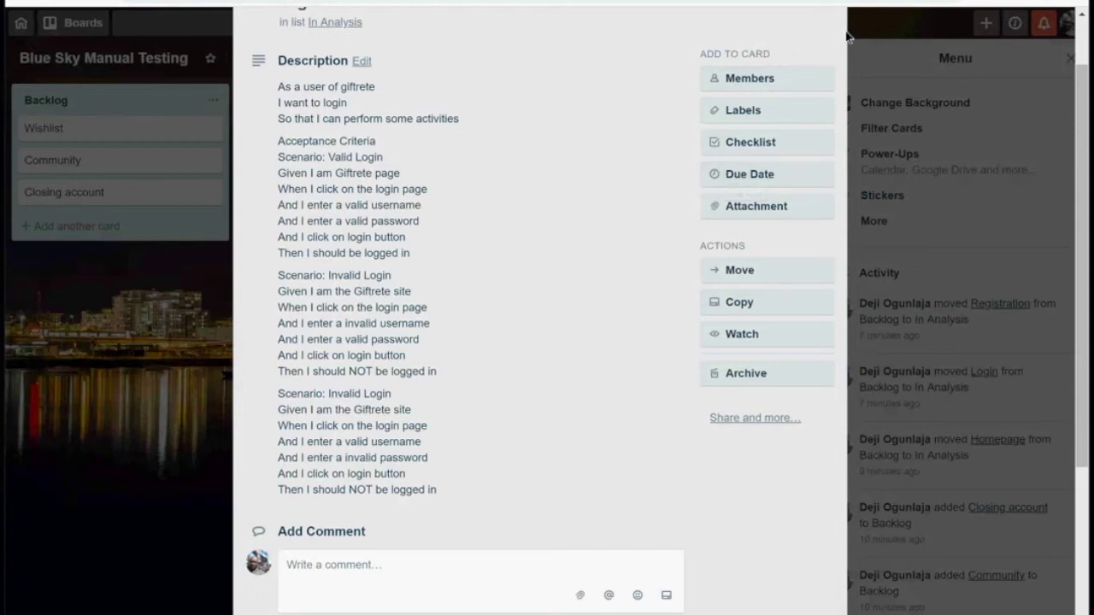
pyautogui.click(871, 29)
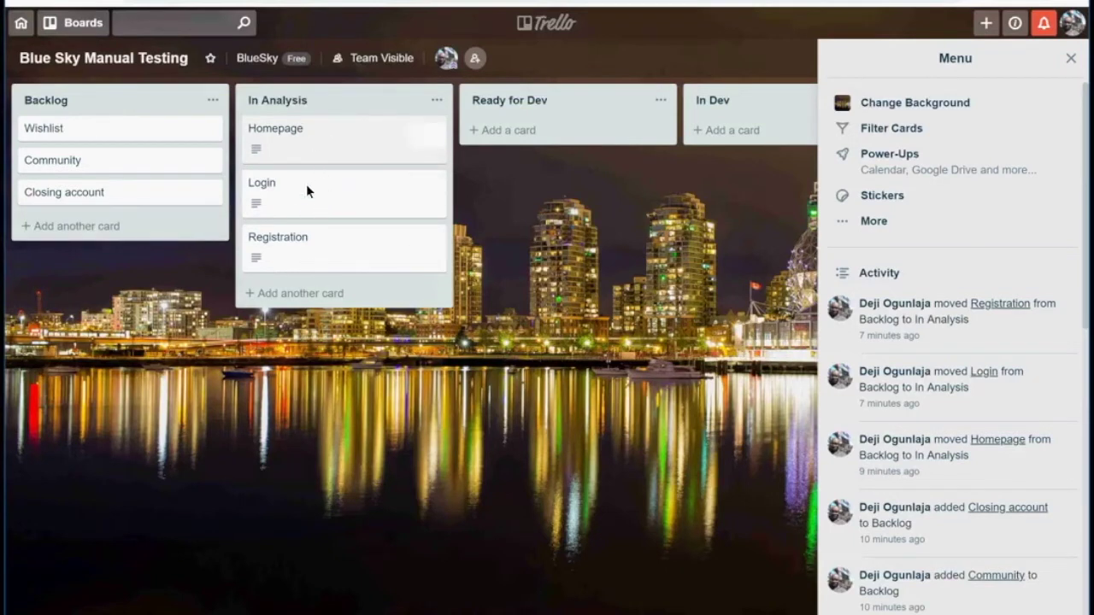
# Step: Move the Homepage and Registration cards from In Analysis to Ready for Dev
pyautogui.moveTo(343, 132); pyautogui.dragTo(529, 147)
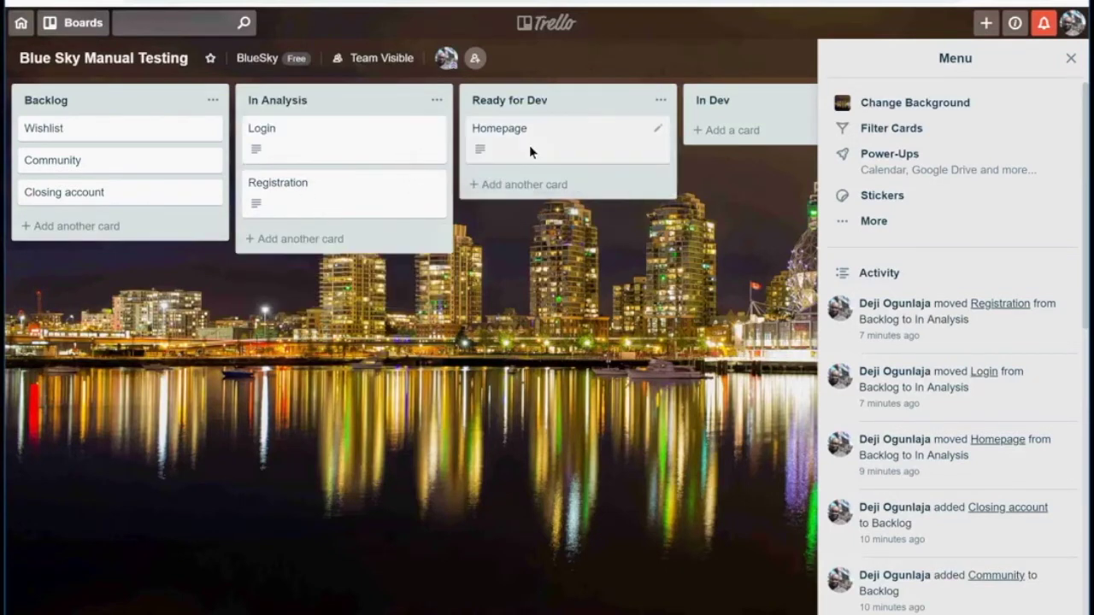
pyautogui.moveTo(341, 138)
pyautogui.mouseDown()
pyautogui.moveTo(517, 175)
pyautogui.moveTo(329, 128)
pyautogui.mouseUp()
pyautogui.moveTo(305, 190); pyautogui.dragTo(537, 206)
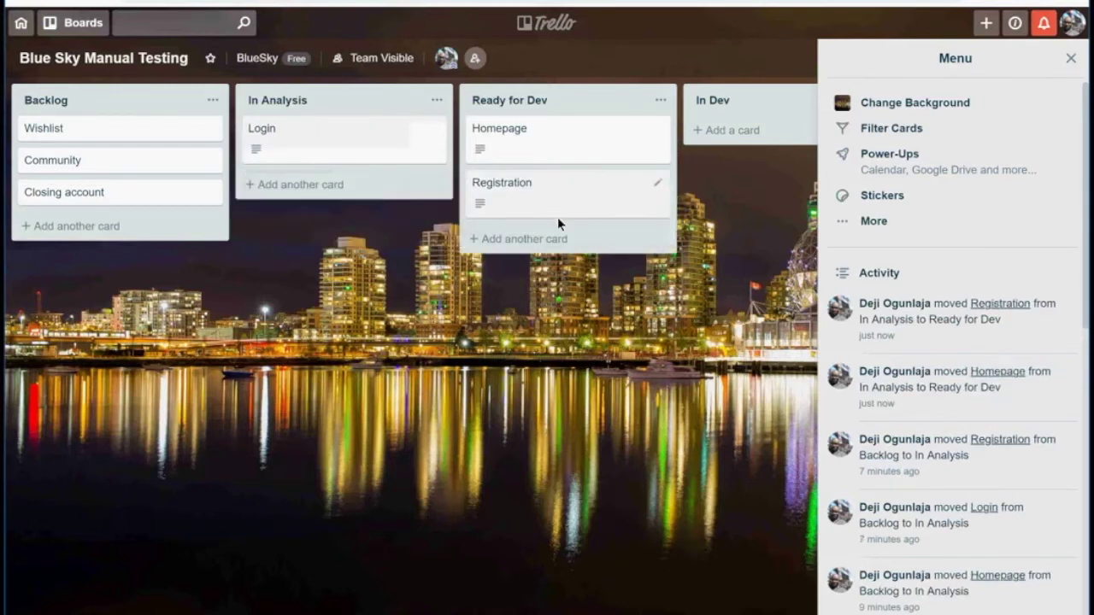
# Step: Return the Homepage card to In Analysis and move the Login card to Ready for Dev
pyautogui.hscroll(3, 557, 217)
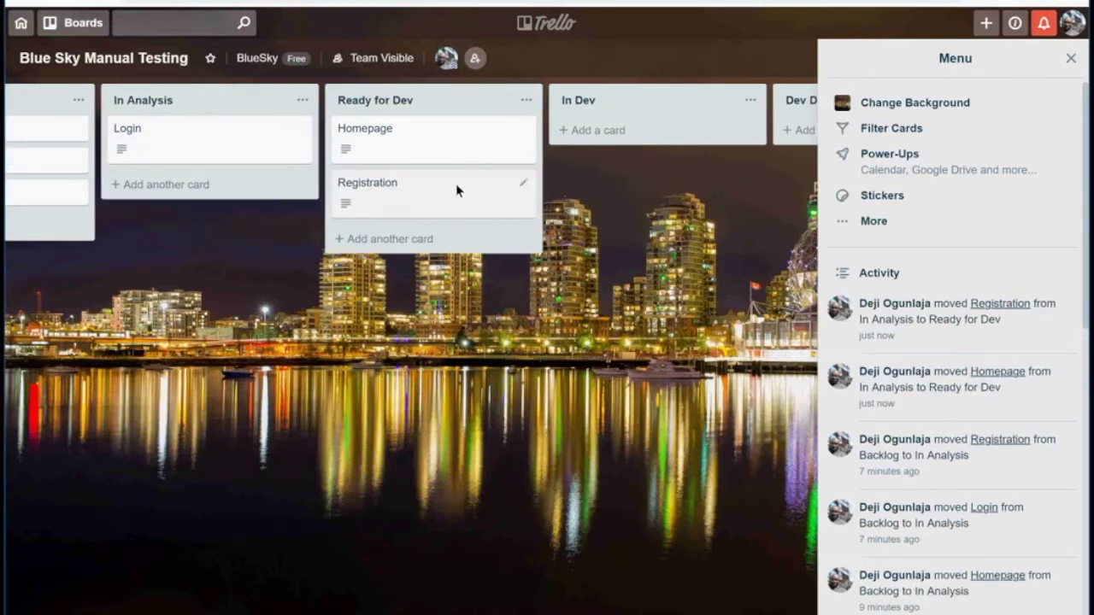
pyautogui.moveTo(424, 134); pyautogui.dragTo(241, 136)
pyautogui.moveTo(185, 189); pyautogui.dragTo(378, 156)
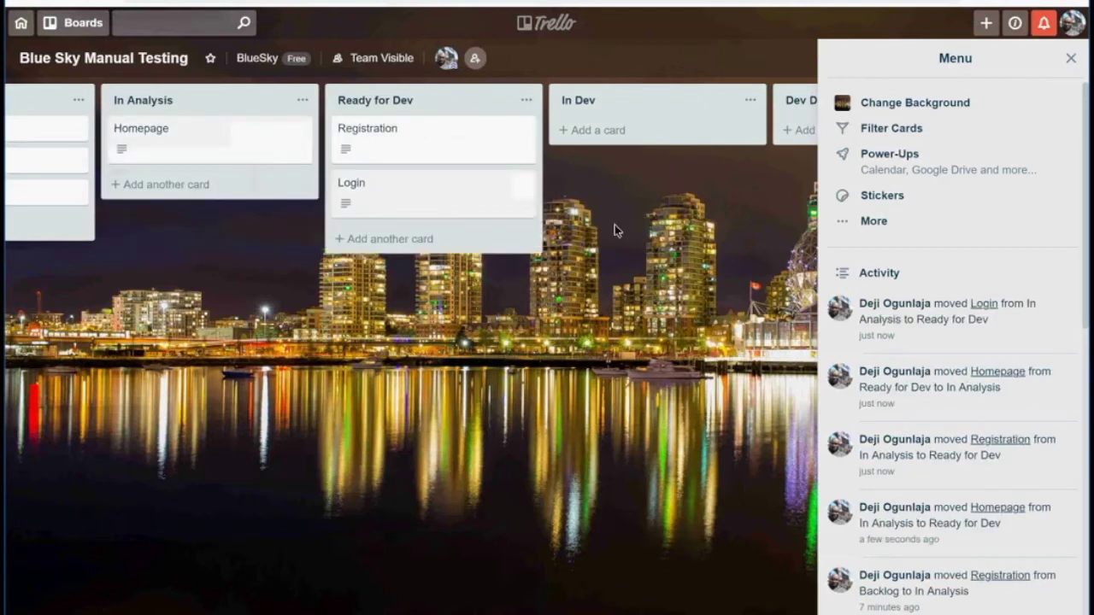
# Step: Move the Registration card and the Login card from Ready for Dev to In Dev
pyautogui.moveTo(417, 137); pyautogui.dragTo(641, 139)
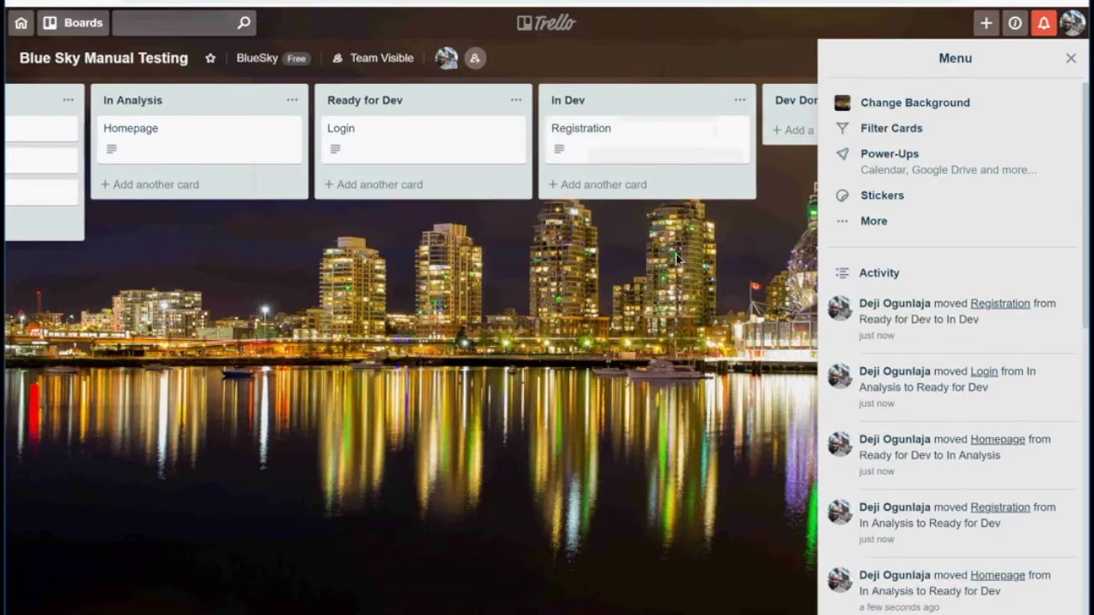
pyautogui.hscroll(3, 676, 253)
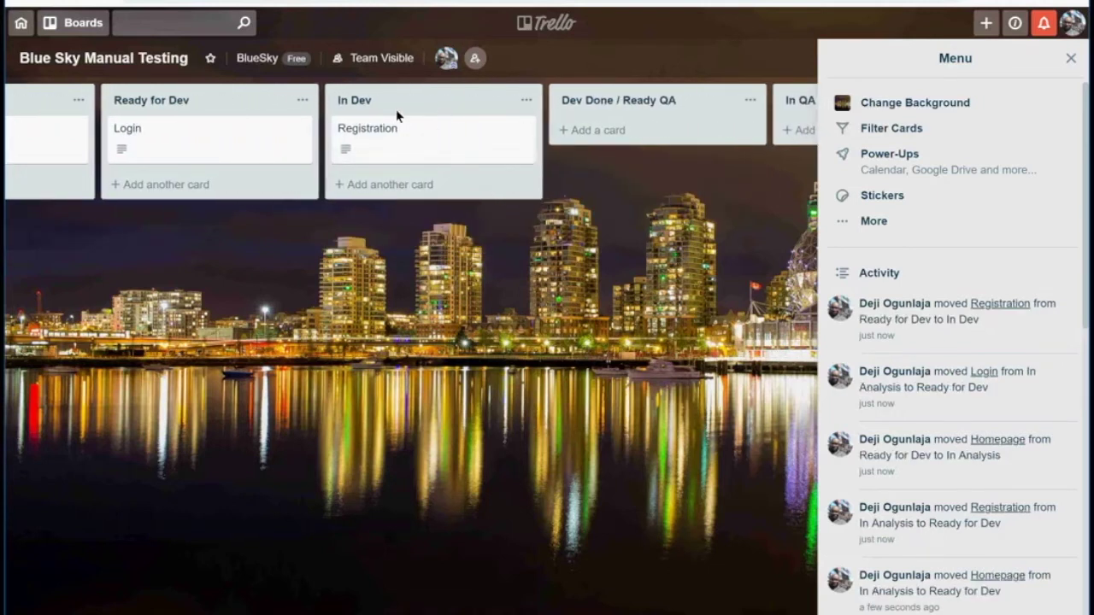
pyautogui.moveTo(211, 122); pyautogui.dragTo(274, 145)
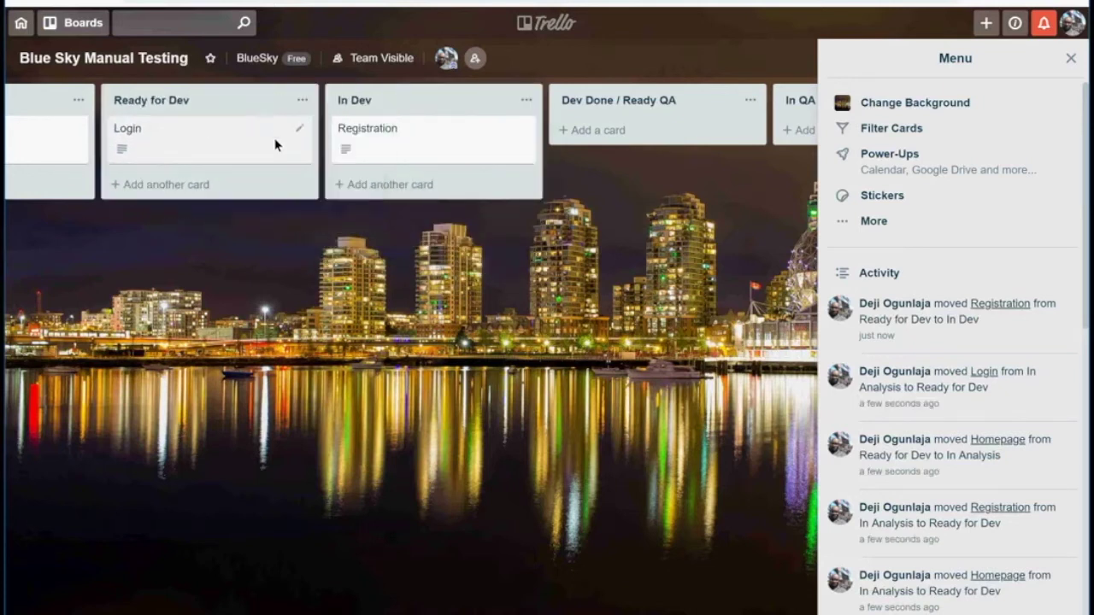
pyautogui.moveTo(187, 138); pyautogui.dragTo(400, 170)
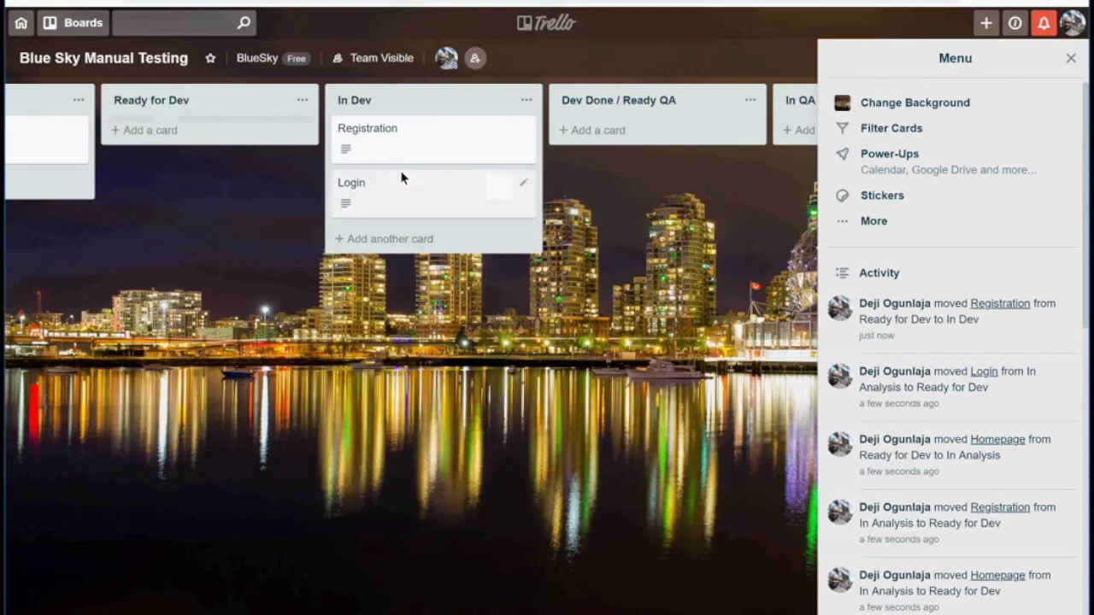
pyautogui.hscroll(3, 415, 133)
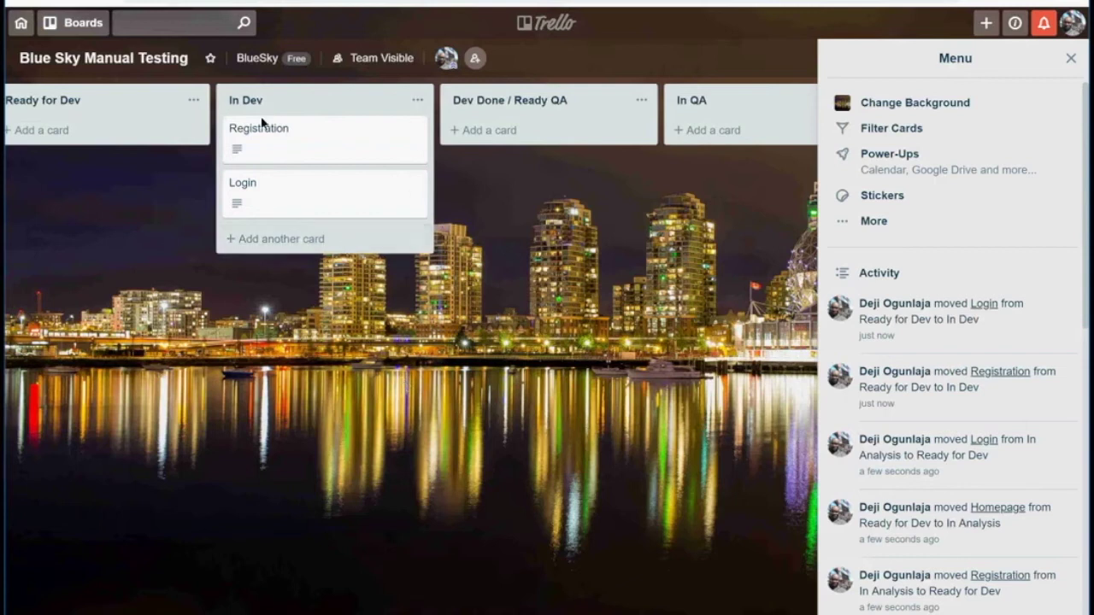
pyautogui.click(79, 1)
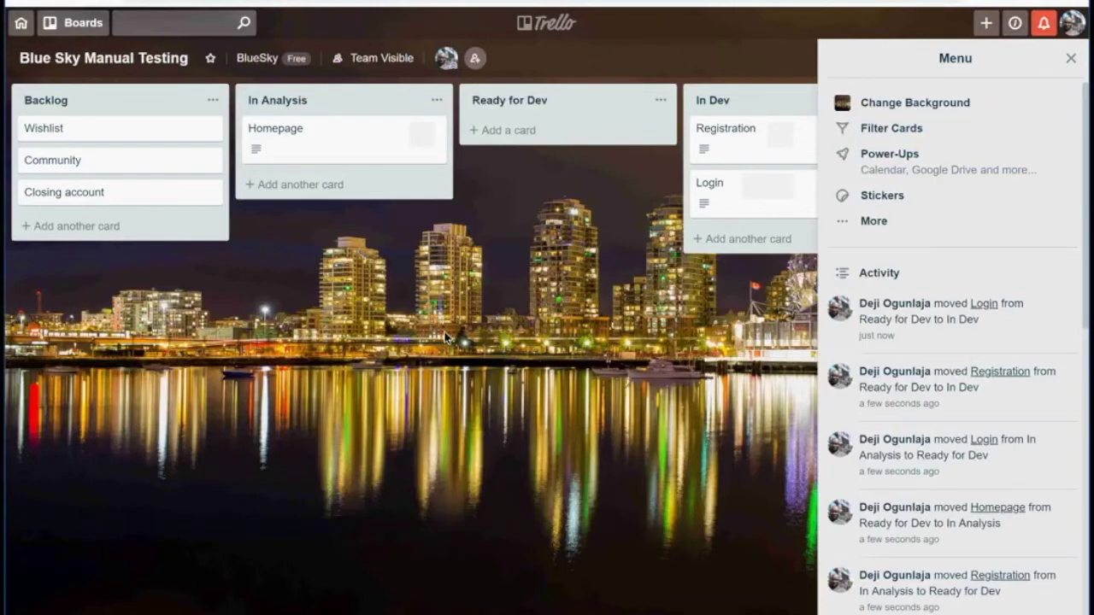
pyautogui.doubleClick(616, 262)
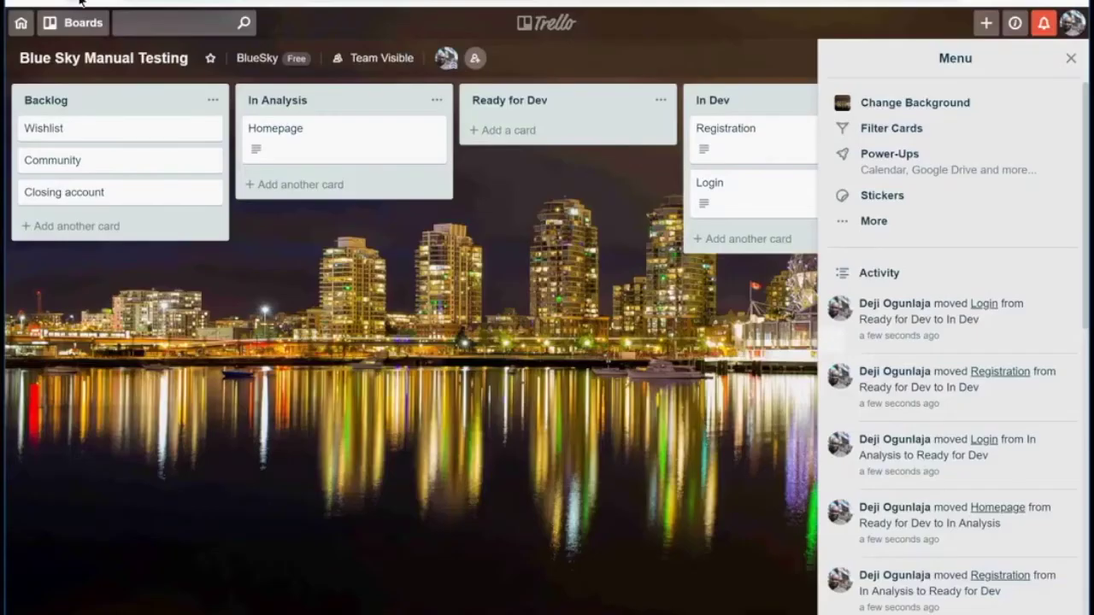
pyautogui.click(205, 23)
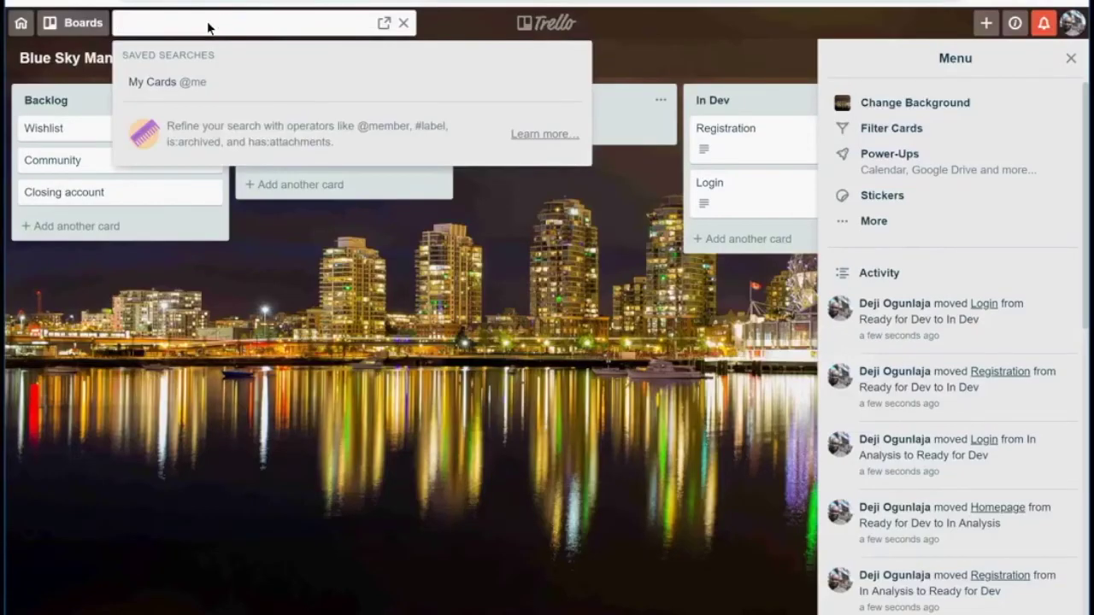
pyautogui.click(301, 293)
pyautogui.hscroll(1, 431, 340)
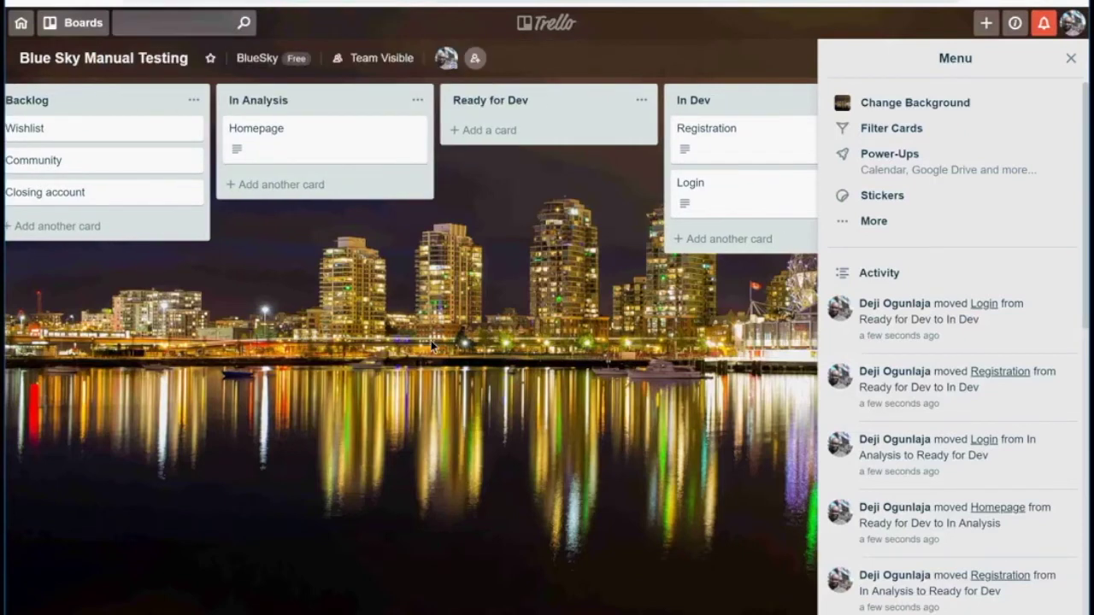
pyautogui.hscroll(10, 326, 403)
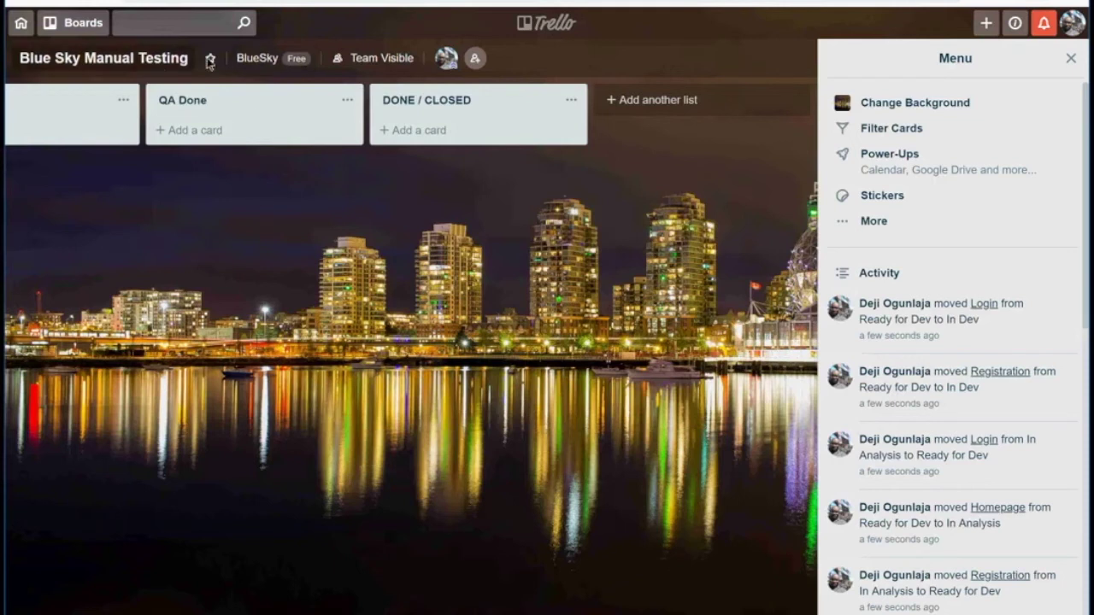
pyautogui.click(140, 61)
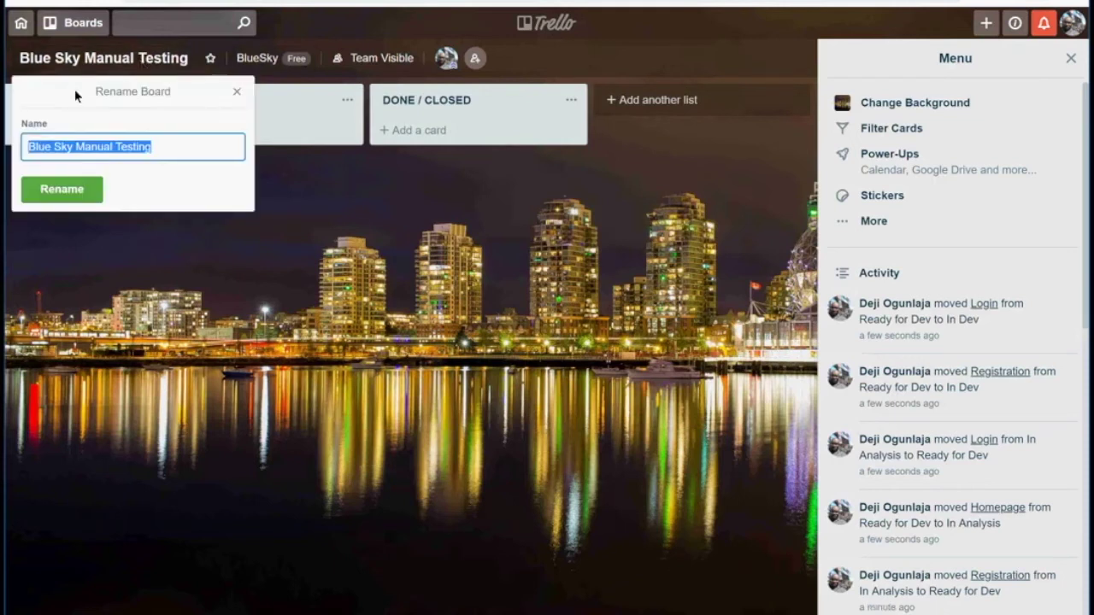
pyautogui.click(171, 87)
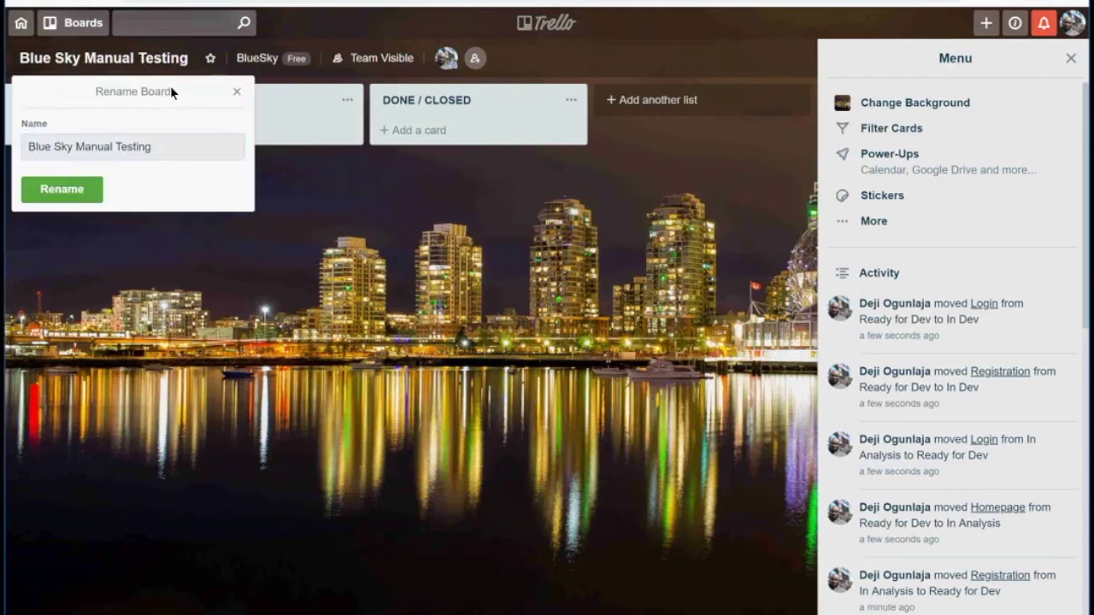
pyautogui.click(262, 58)
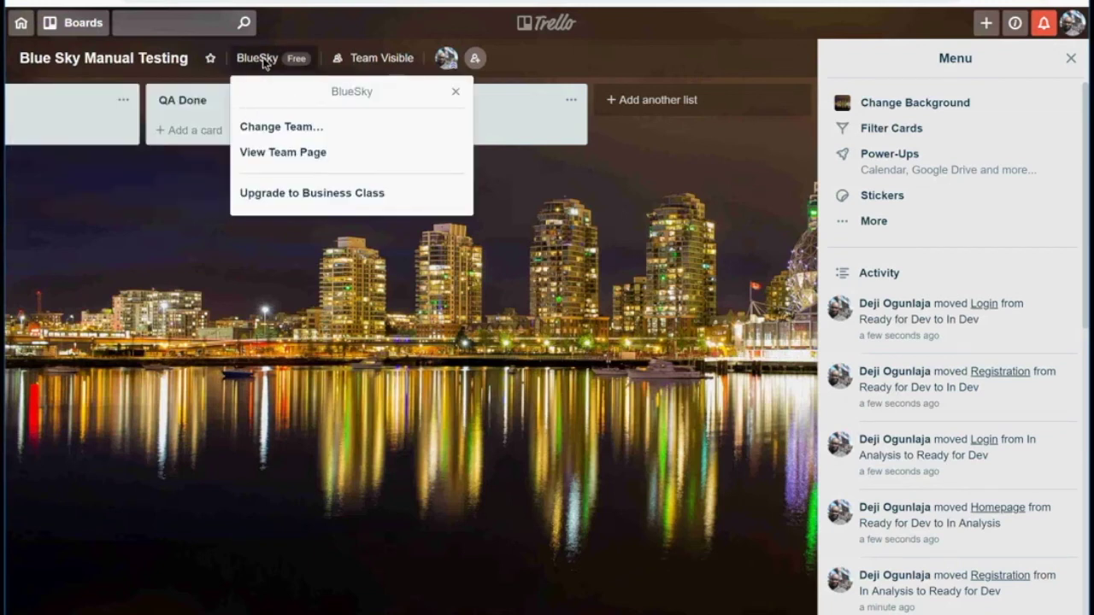
pyautogui.click(208, 214)
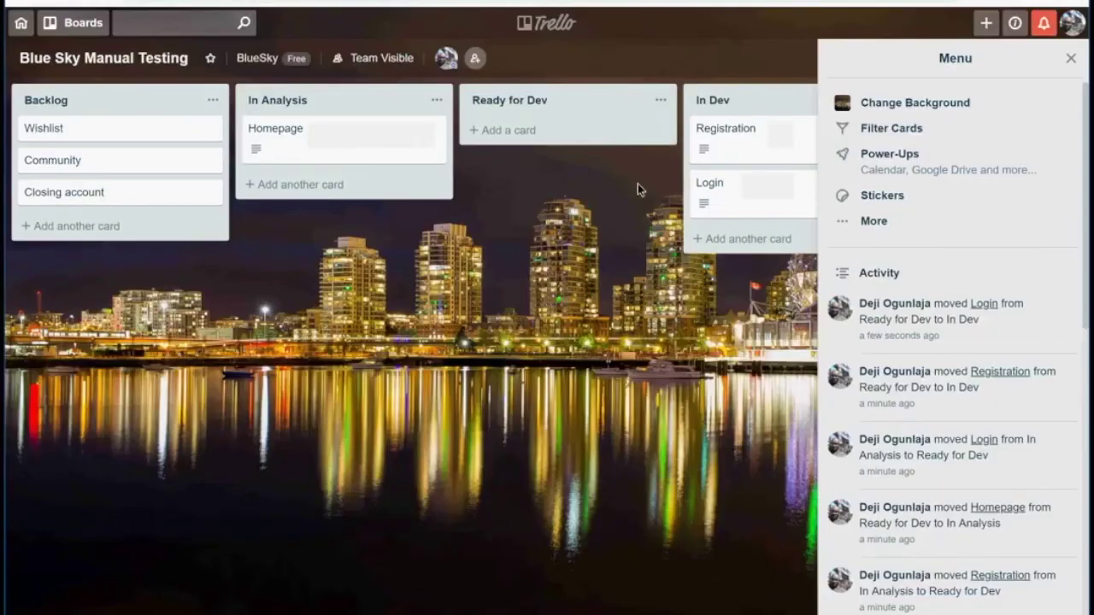
# Step: Open the Login card in In Dev to read its user story and acceptance criteria, and close it again
pyautogui.click(703, 186)
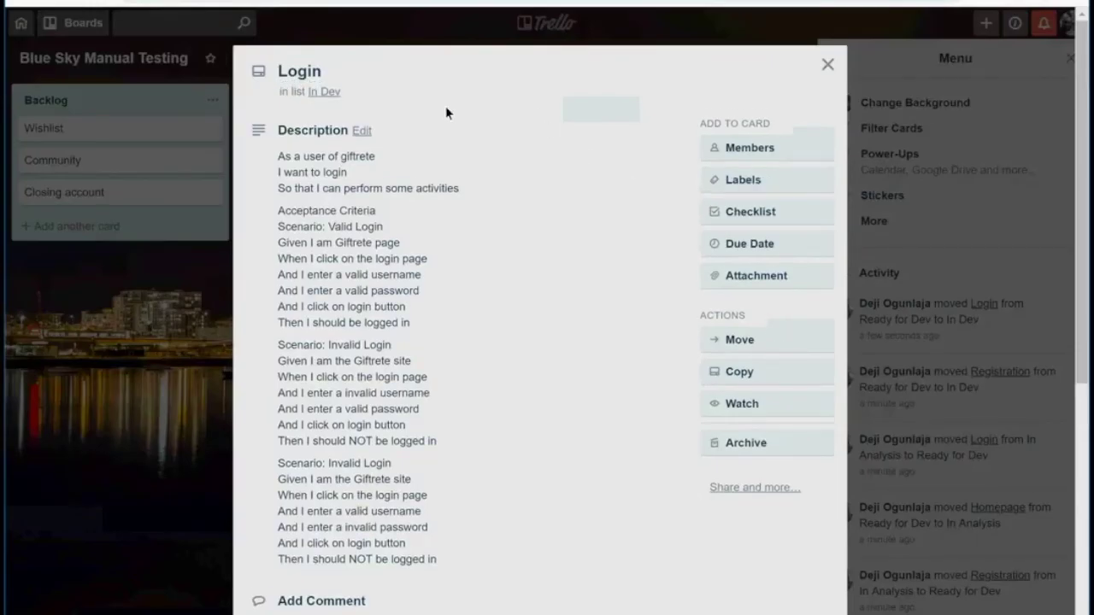
pyautogui.click(534, 25)
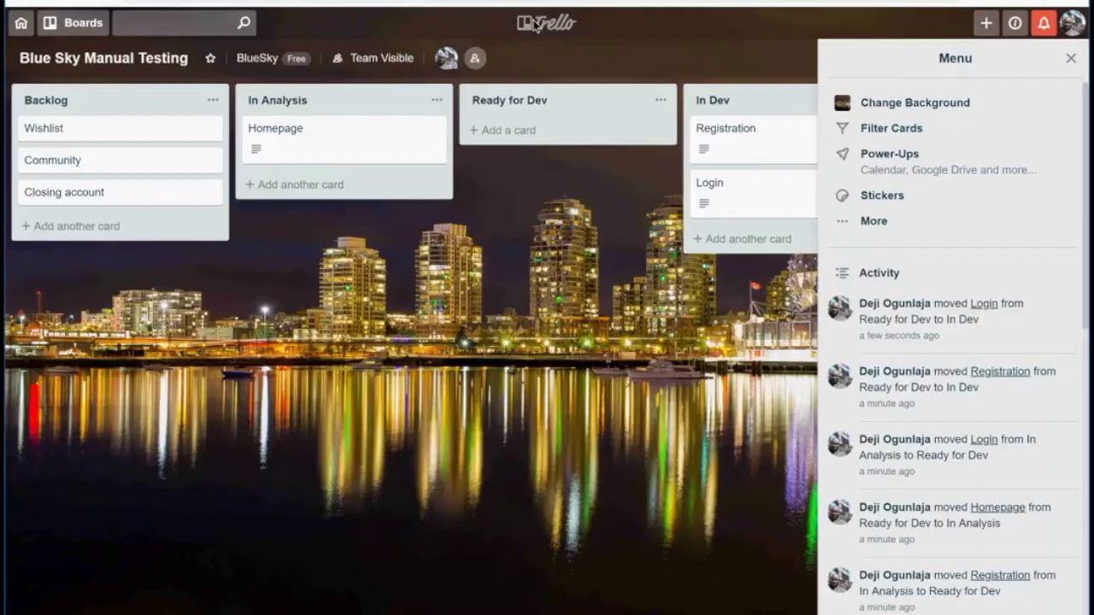